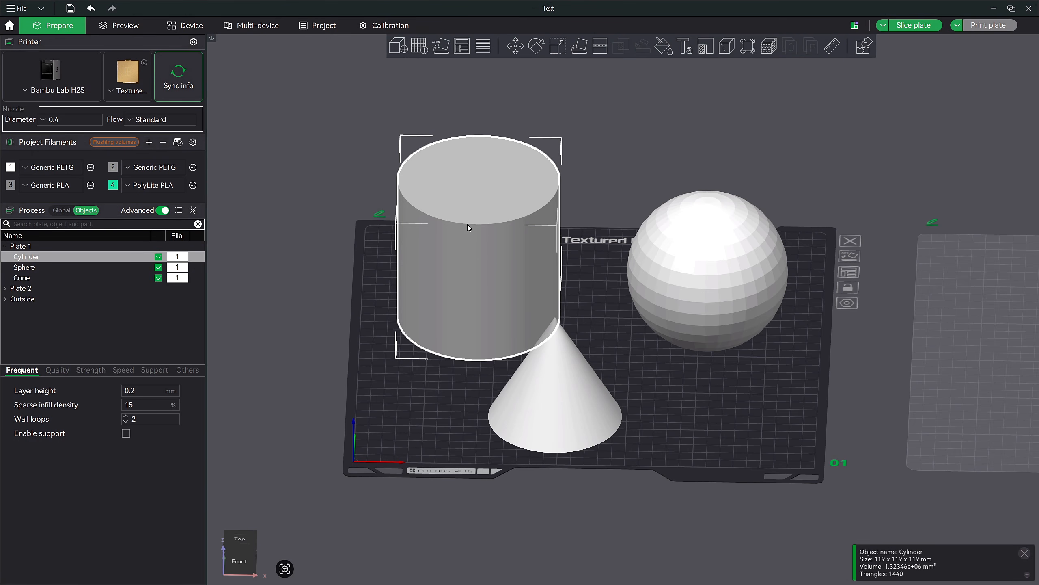
# Step: Add a text shape to the cylinder and place it on the curved front face, slightly below its original position
pyautogui.click(686, 49)
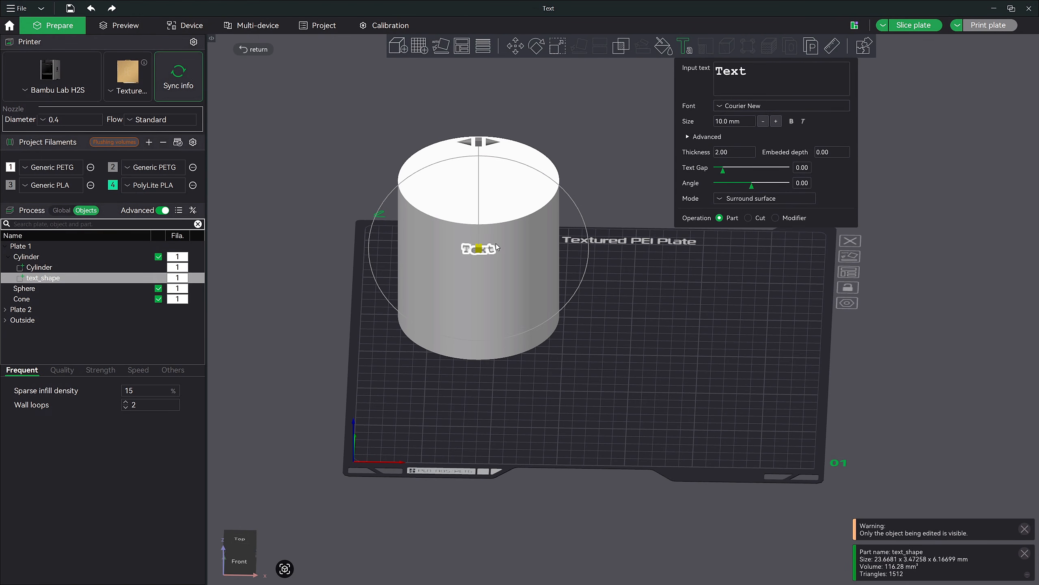
pyautogui.moveTo(480, 252); pyautogui.dragTo(478, 315)
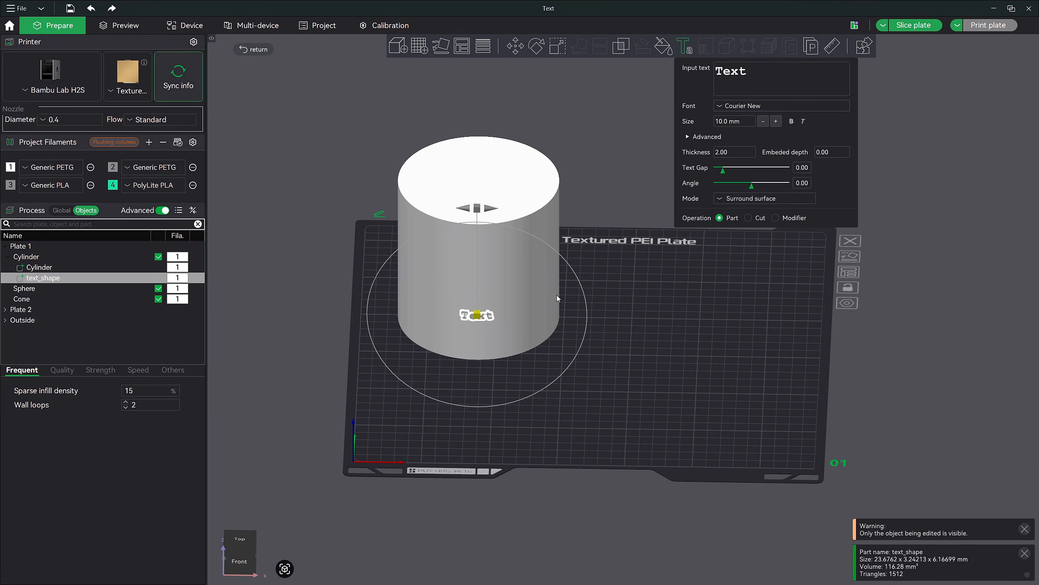
pyautogui.moveTo(477, 315); pyautogui.dragTo(478, 279)
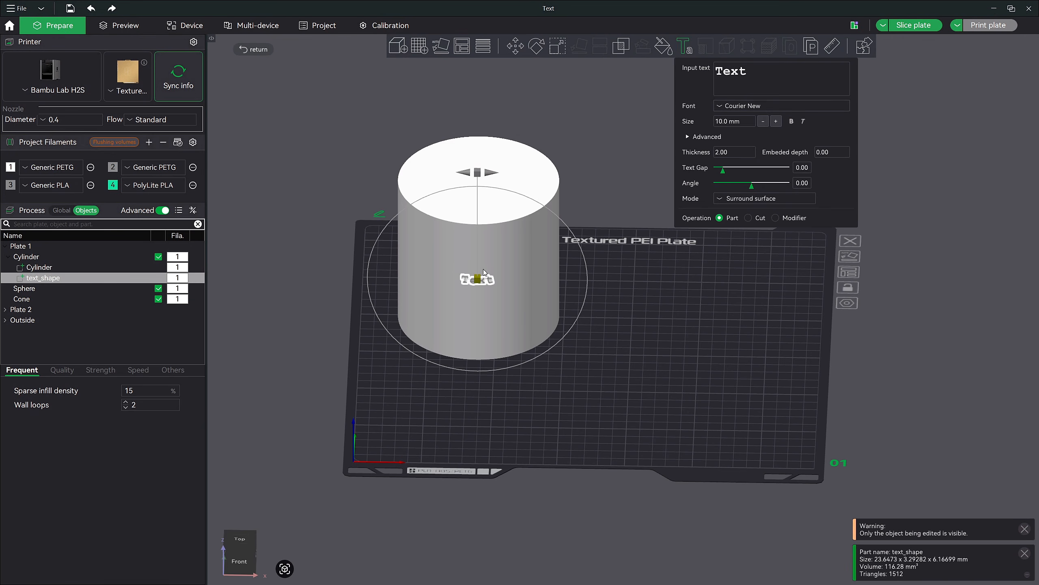
pyautogui.moveTo(489, 174); pyautogui.dragTo(478, 230)
# Step: Change the text on the cylinder to "BAMBU STUDIO" and set its size to 20 mm
pyautogui.doubleClick(736, 78)
pyautogui.write('BAMBU STUDIO')
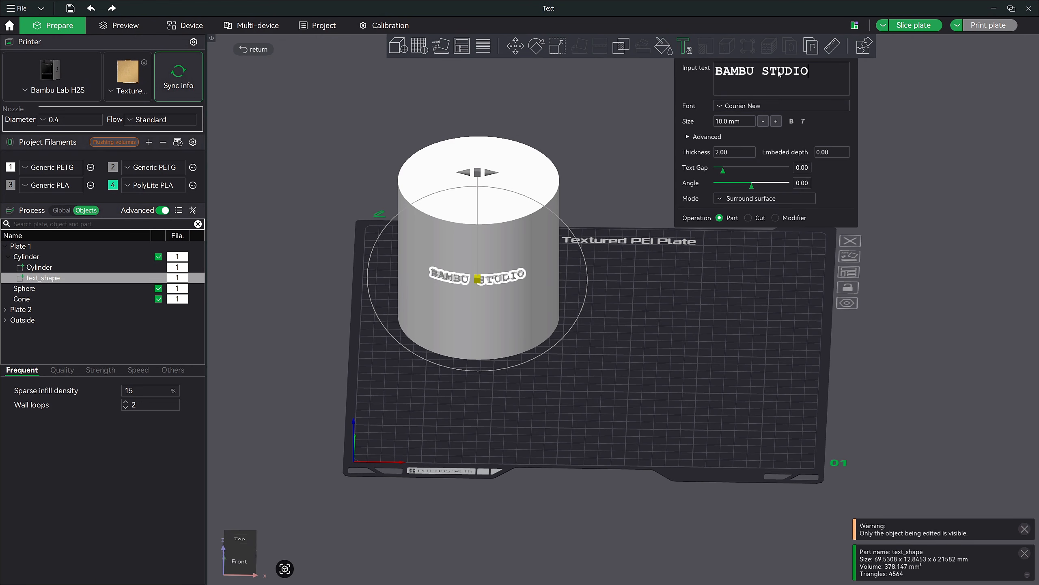
pyautogui.doubleClick(739, 121)
pyautogui.write('20')
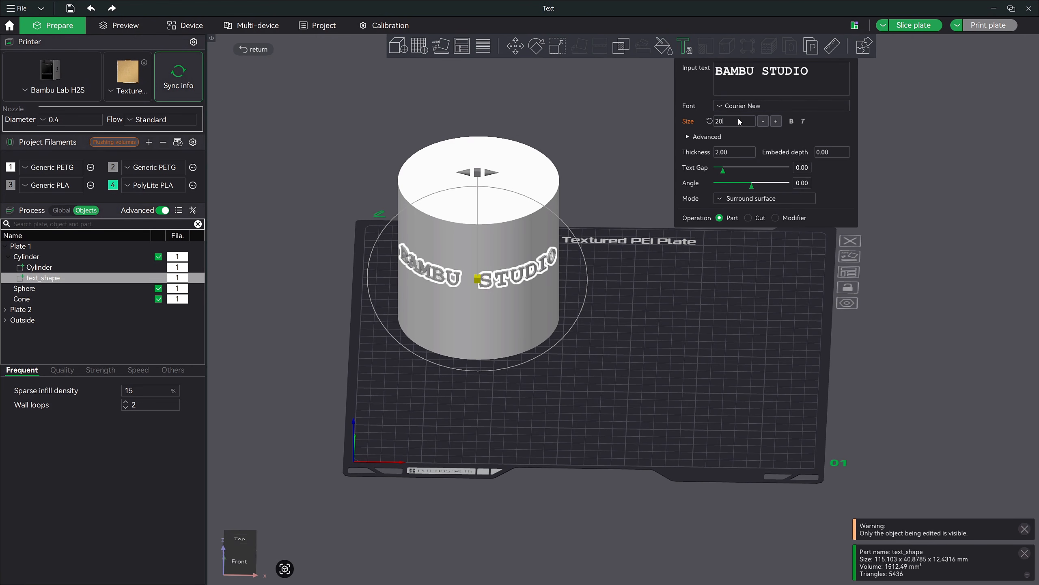
# Step: Search the fonts for STEEL and set the text's font to Steelfish Eb
pyautogui.click(740, 107)
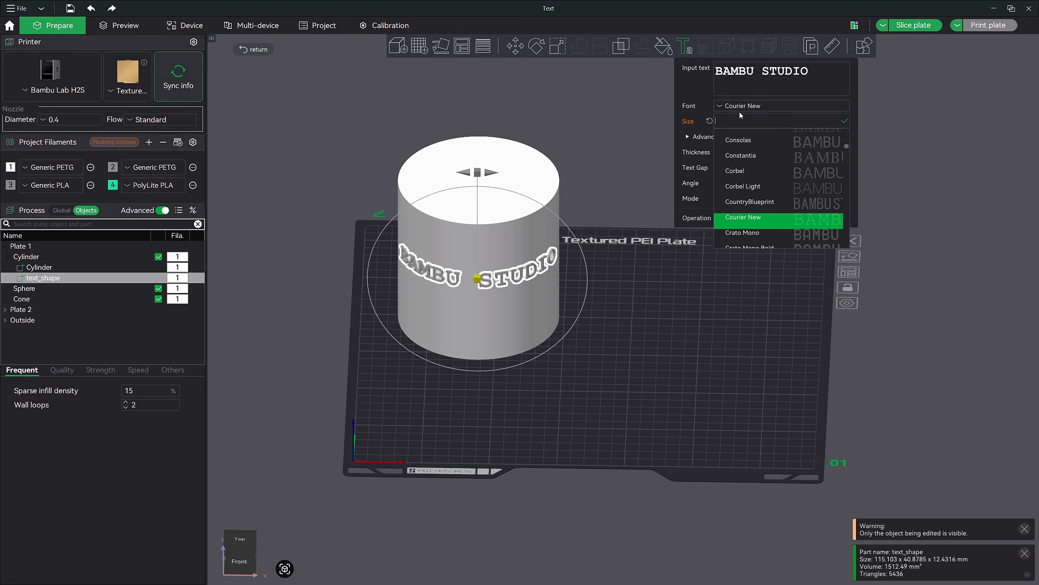
pyautogui.write('STEEL')
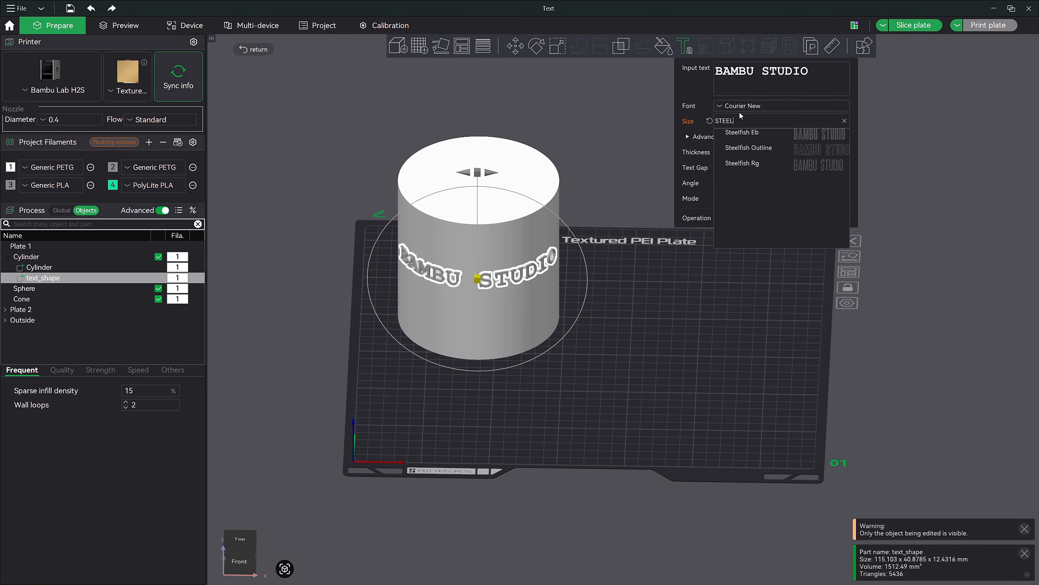
pyautogui.click(746, 133)
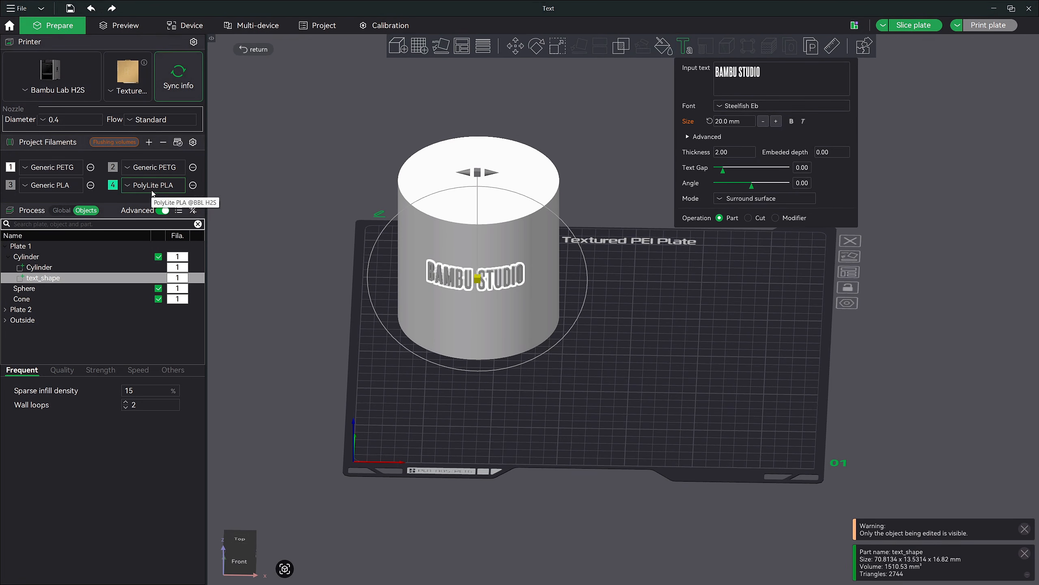
# Step: Assign filament 4, PolyLite PLA, to the text shape and exit text editing
pyautogui.press('4')
pyautogui.scroll(5, 507, 288)
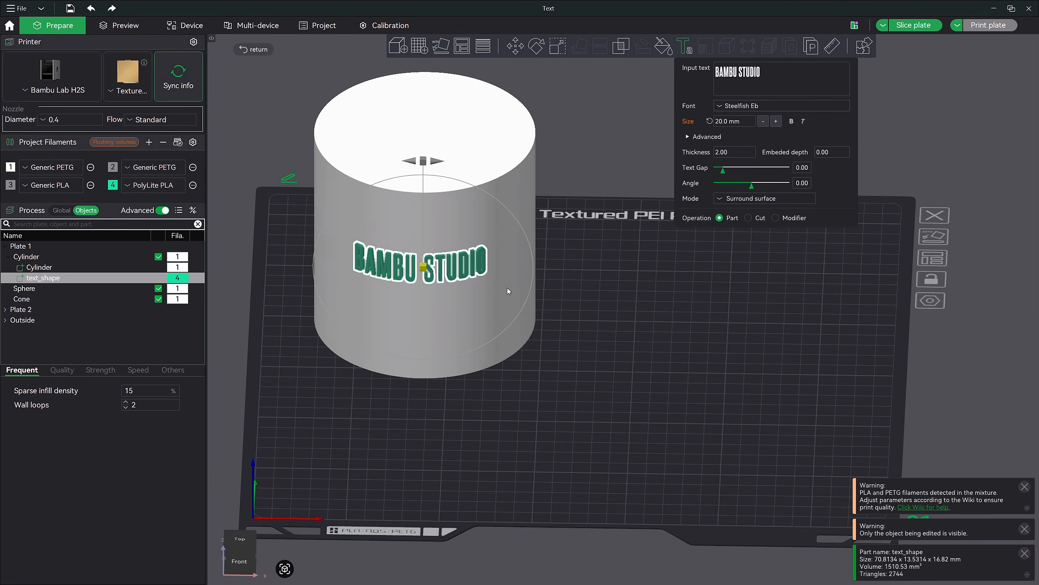
pyautogui.moveTo(493, 299); pyautogui.dragTo(695, 406, button='middle')
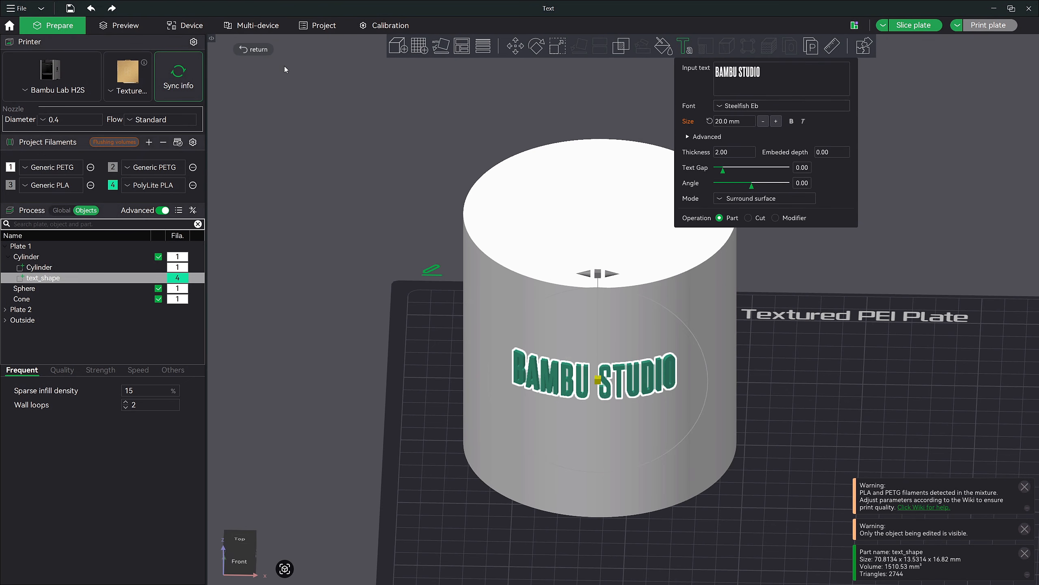
pyautogui.click(258, 51)
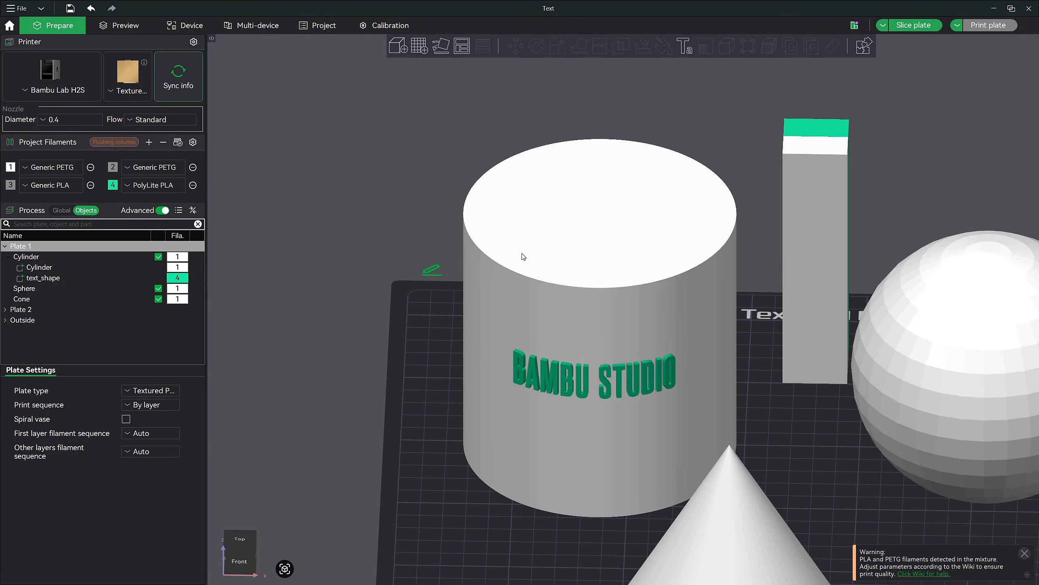
# Step: Reopen the cylinder's BAMBU STUDIO text for editing and expand its advanced options
pyautogui.click(42, 279)
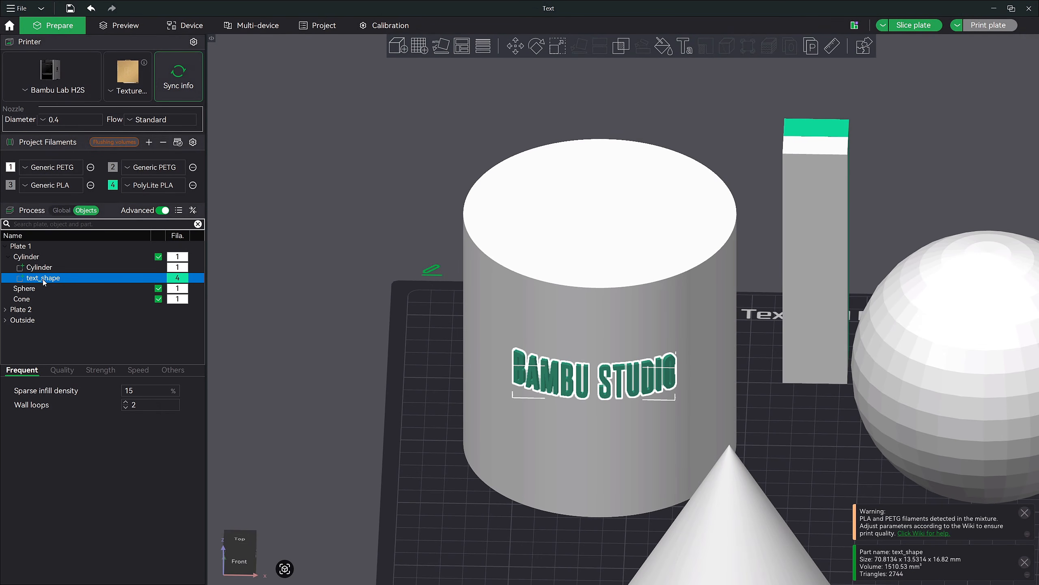
pyautogui.click(686, 49)
pyautogui.click(704, 136)
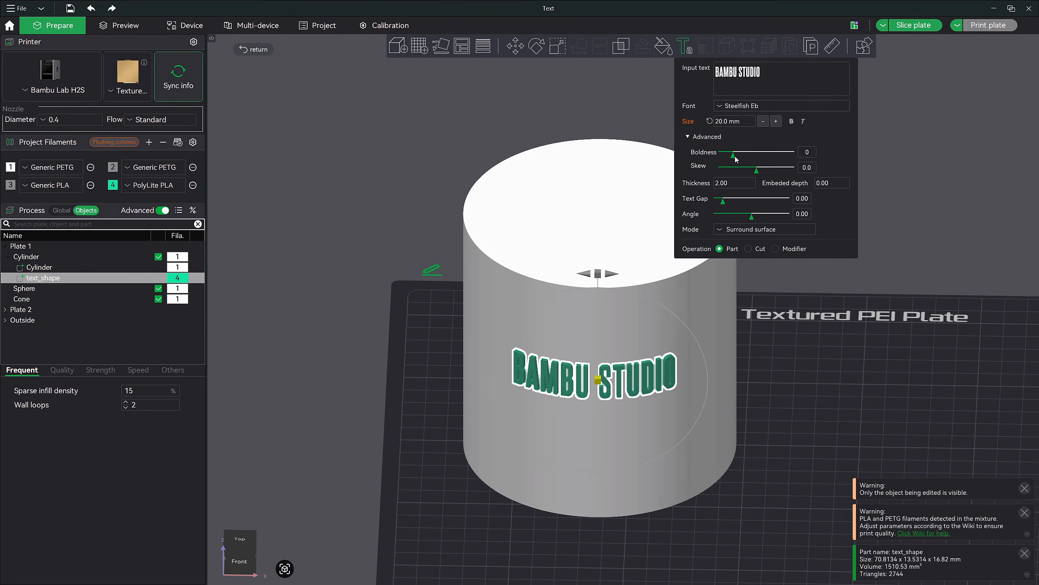
# Step: Try the bold and italic styles on the text, switching each one off again
pyautogui.click(792, 121)
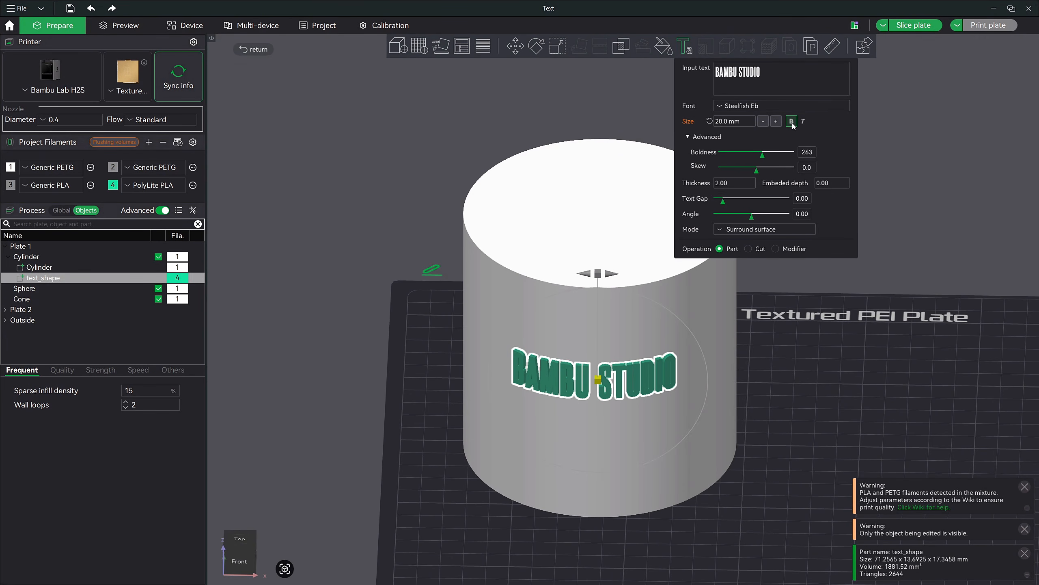
pyautogui.click(793, 122)
pyautogui.click(803, 122)
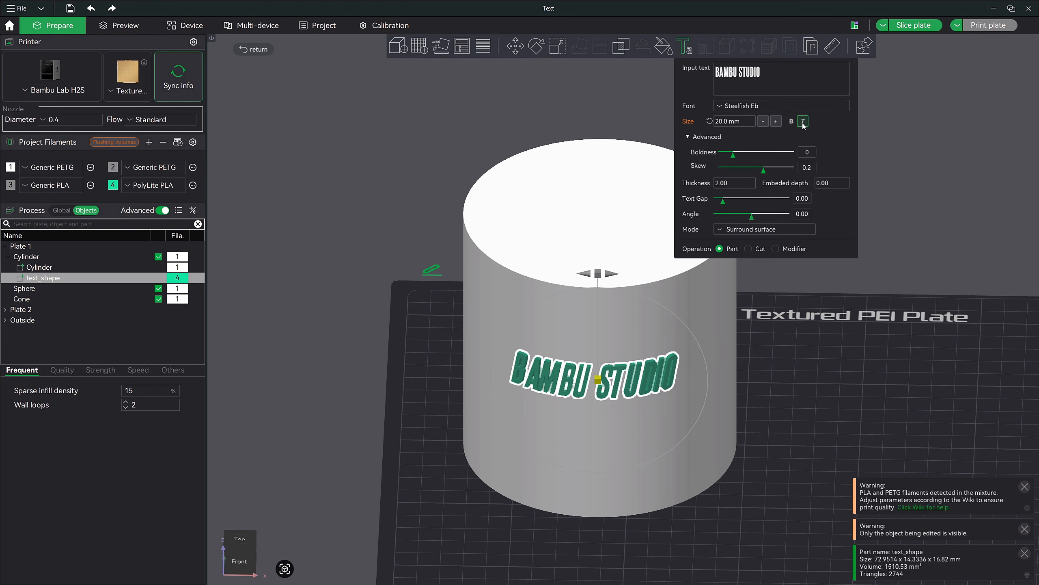
pyautogui.click(803, 122)
# Step: Try stepping the text size up and down and adjusting the boldness
pyautogui.click(776, 121)
pyautogui.click(777, 122)
pyautogui.click(767, 122)
pyautogui.click(766, 123)
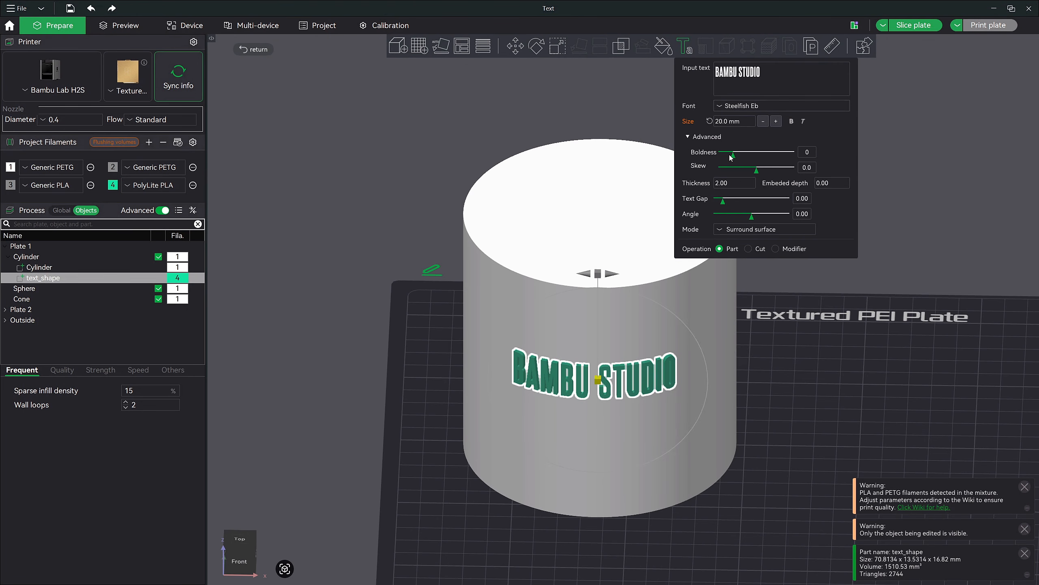
pyautogui.moveTo(735, 158); pyautogui.dragTo(764, 171)
pyautogui.press('Return')
pyautogui.write('20')
# Step: Set the thickness of the BAMBU STUDIO text to 3
pyautogui.moveTo(762, 351)
pyautogui.mouseDown()
pyautogui.moveTo(752, 359)
pyautogui.moveTo(741, 349)
pyautogui.moveTo(752, 341)
pyautogui.moveTo(747, 361)
pyautogui.moveTo(757, 361)
pyautogui.mouseUp()
pyautogui.doubleClick(730, 183)
pyautogui.write('3')
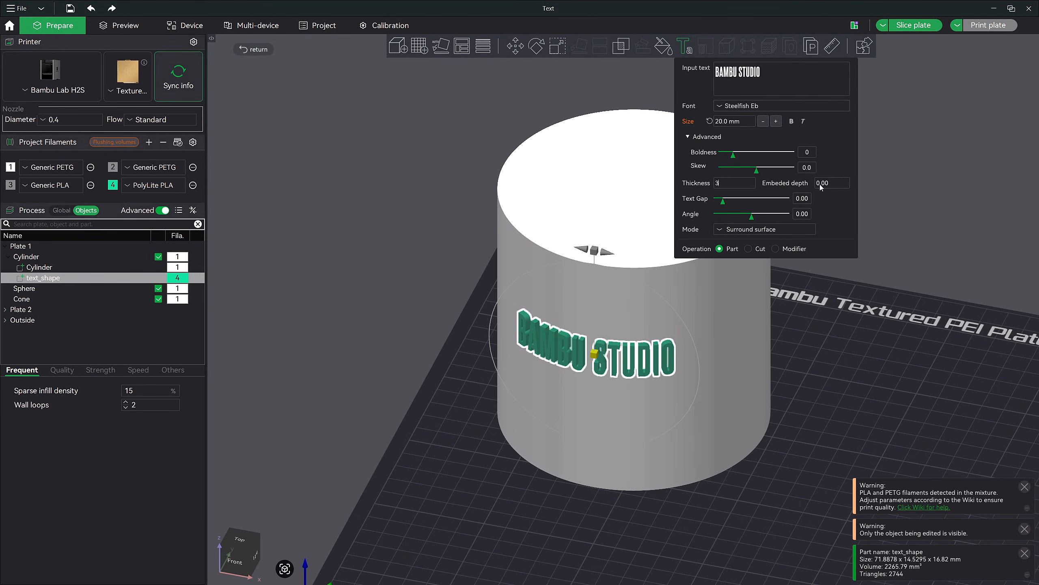
pyautogui.click(838, 184)
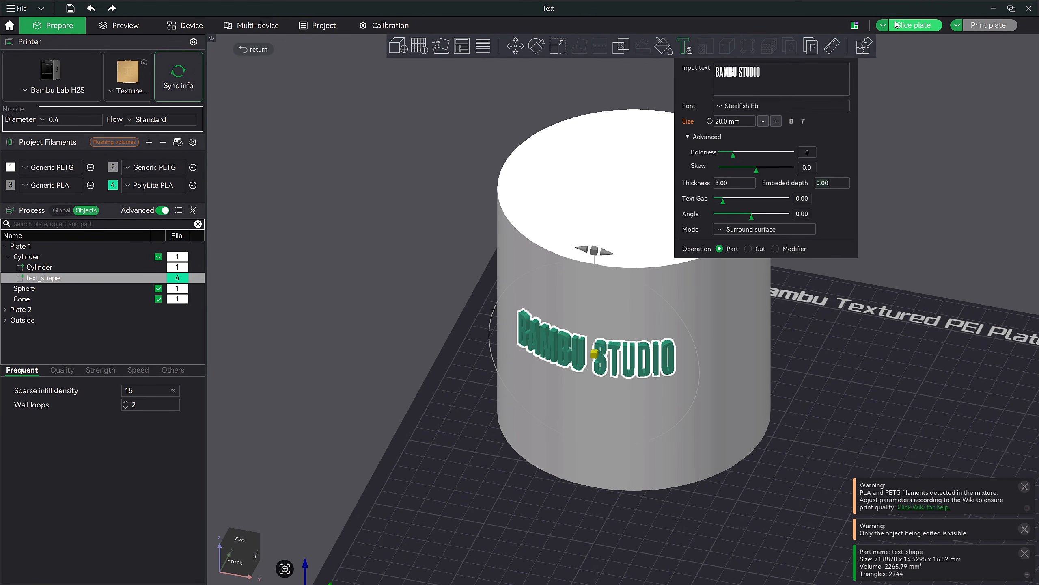
# Step: Slice the plate and examine how the raised lettering meets the cylinder wall at about layer 349
pyautogui.click(909, 26)
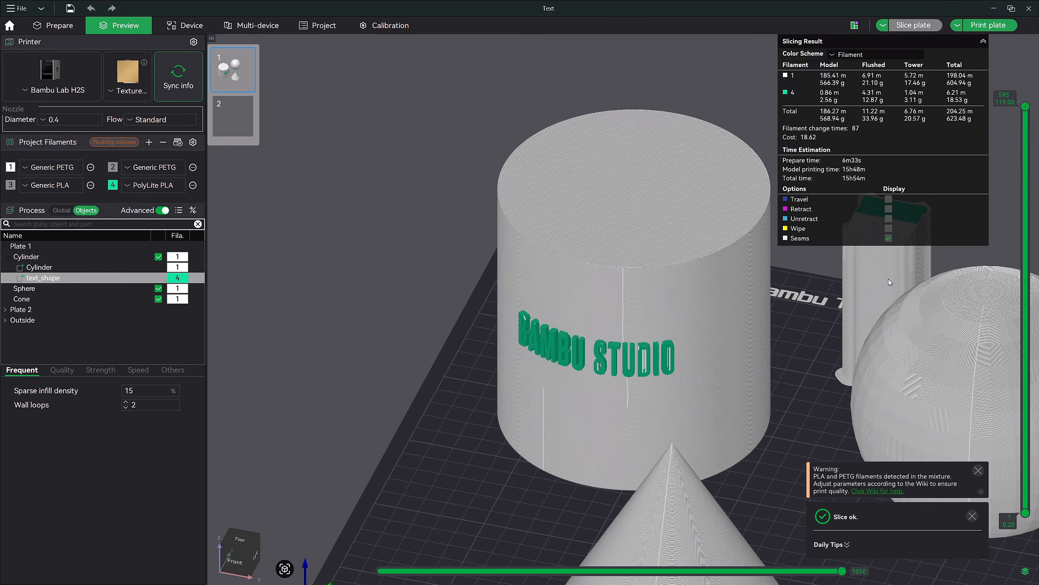
pyautogui.moveTo(1026, 107); pyautogui.dragTo(1027, 281)
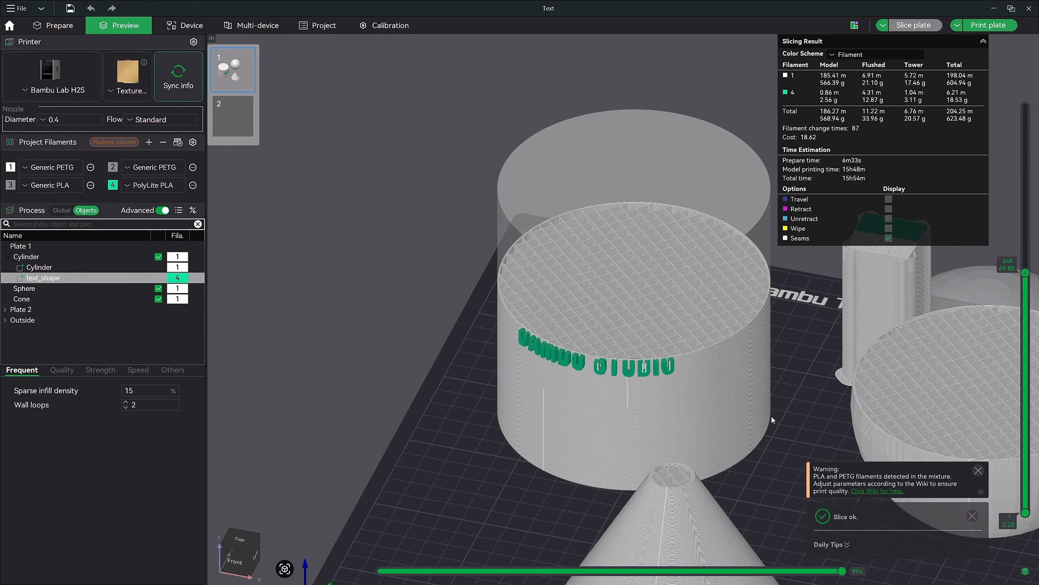
pyautogui.scroll(7, 687, 362)
pyautogui.moveTo(768, 433); pyautogui.dragTo(755, 323, button='right')
pyautogui.scroll(4, 754, 324)
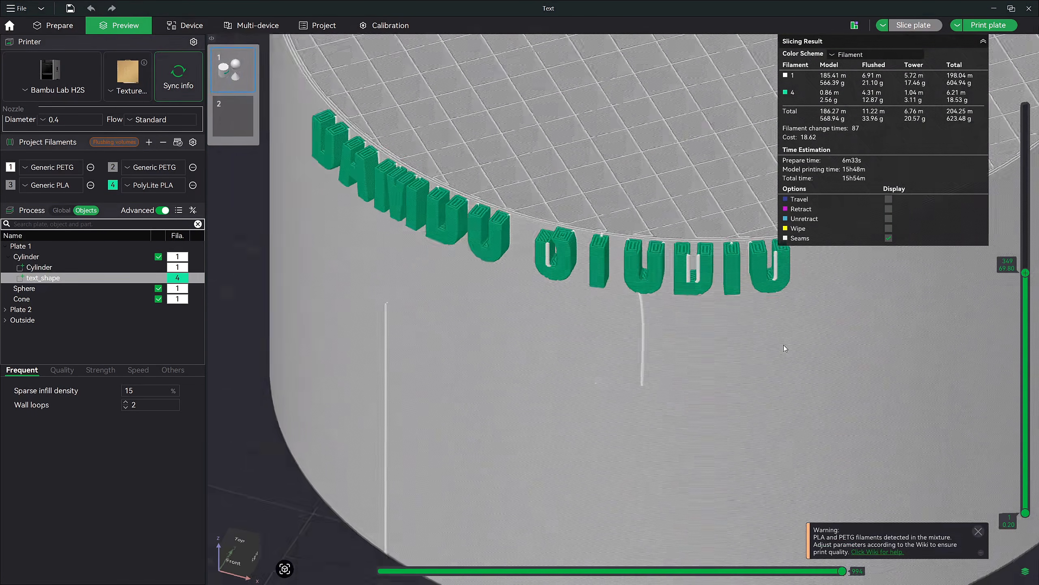
pyautogui.moveTo(754, 324); pyautogui.dragTo(781, 353)
# Step: Return to editing the text shape and set its embedded depth to 3
pyautogui.press('Tab')
pyautogui.click(681, 47)
pyautogui.click(846, 185)
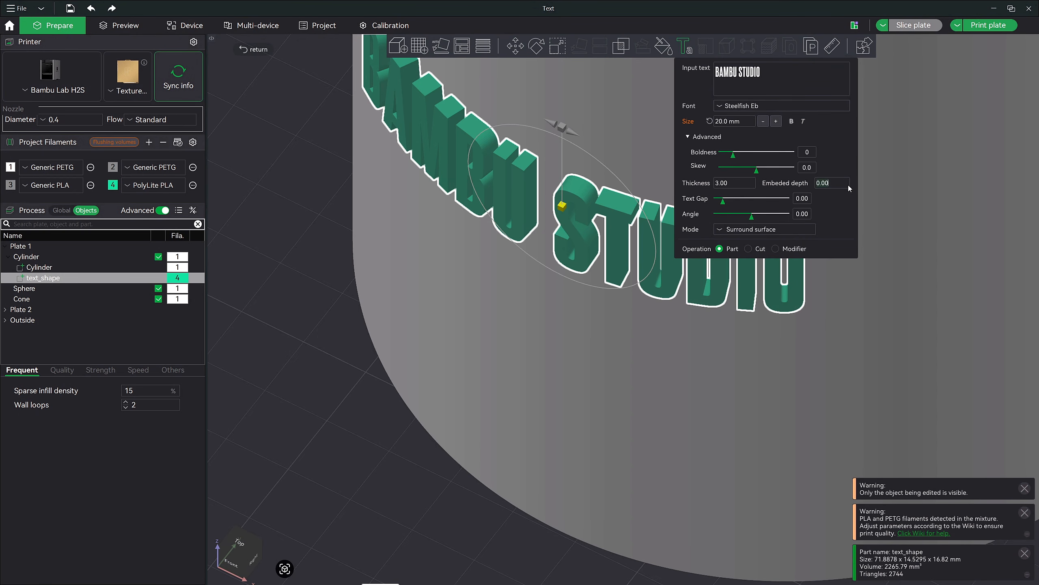
pyautogui.press('BackSpace')
pyautogui.press('BackSpace')
pyautogui.press('BackSpace')
pyautogui.press('BackSpace')
pyautogui.write('3')
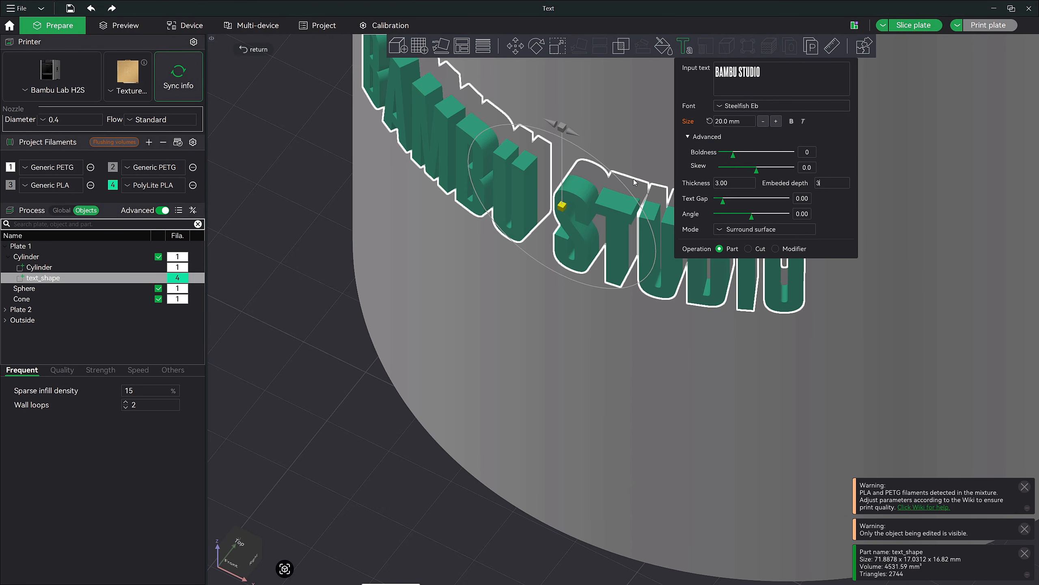
# Step: Slice the plate again and examine the embedded lettering inside the cylinder wall up to about layer 376
pyautogui.click(917, 26)
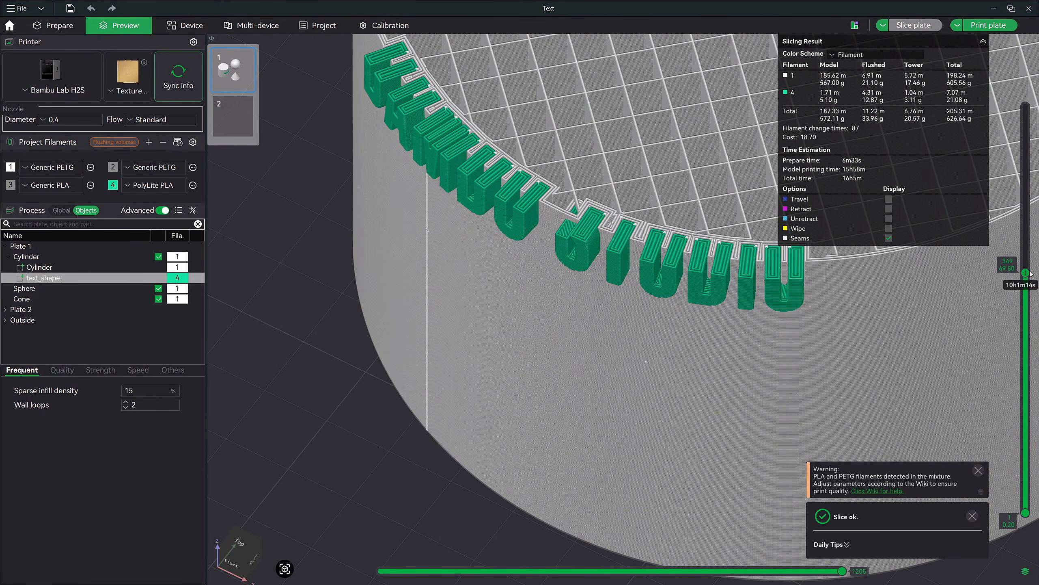
pyautogui.moveTo(1027, 274)
pyautogui.mouseDown()
pyautogui.moveTo(1027, 262)
pyautogui.moveTo(1028, 292)
pyautogui.moveTo(1026, 245)
pyautogui.moveTo(1027, 259)
pyautogui.mouseUp()
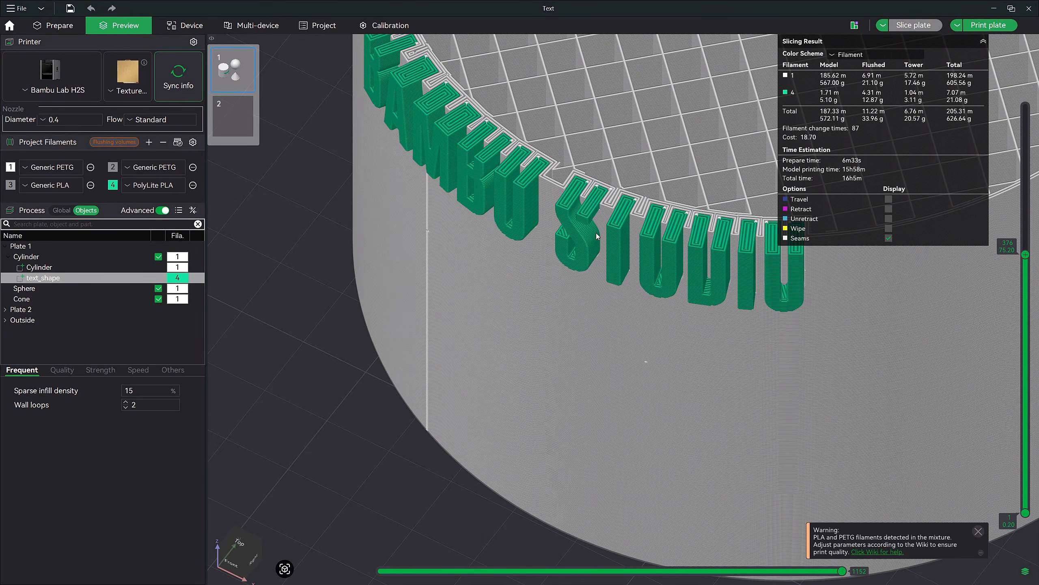
pyautogui.scroll(-5, 612, 209)
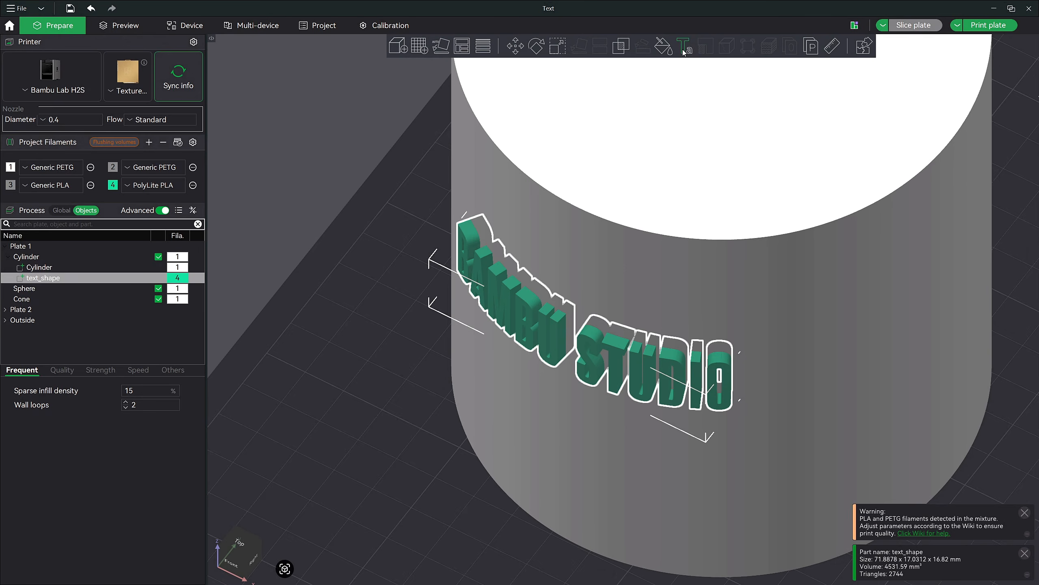
# Step: Set the text's embedded depth to 0 and tighten its text gap to about -0.46
pyautogui.click(683, 47)
pyautogui.click(834, 184)
pyautogui.write('0')
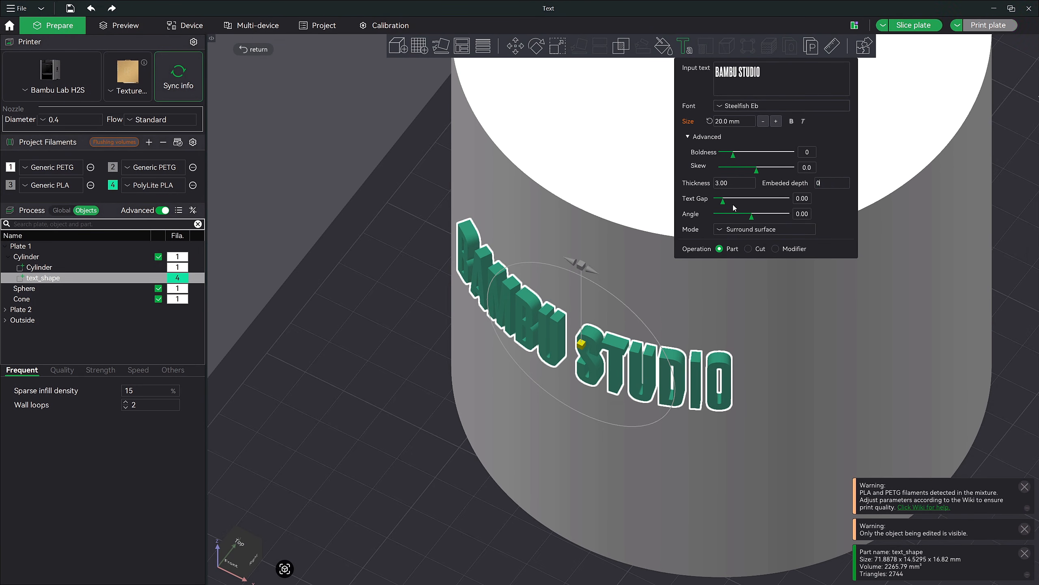
pyautogui.moveTo(723, 201)
pyautogui.mouseDown()
pyautogui.moveTo(738, 205)
pyautogui.moveTo(723, 208)
pyautogui.mouseUp()
# Step: Set the size of the BAMBU STUDIO text to 25 mm
pyautogui.moveTo(759, 293); pyautogui.dragTo(866, 274, button='right')
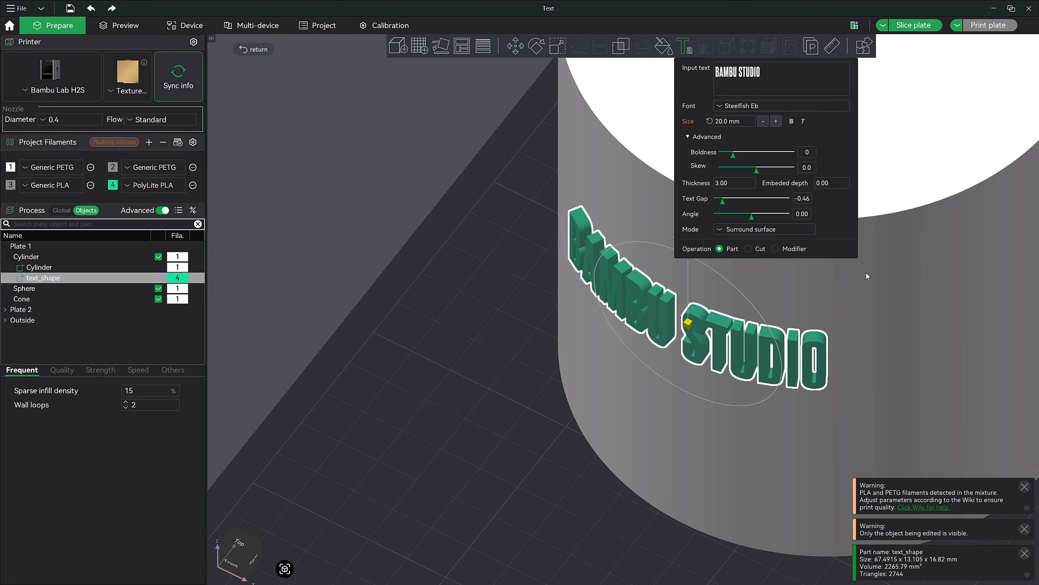
pyautogui.moveTo(887, 313)
pyautogui.mouseDown()
pyautogui.moveTo(903, 287)
pyautogui.moveTo(895, 295)
pyautogui.mouseUp()
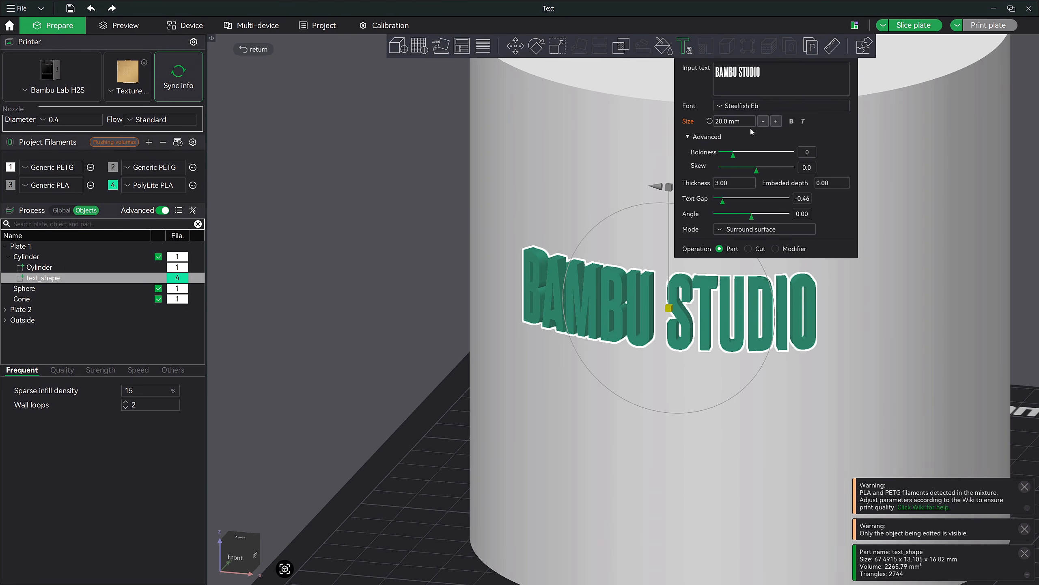
pyautogui.write('25')
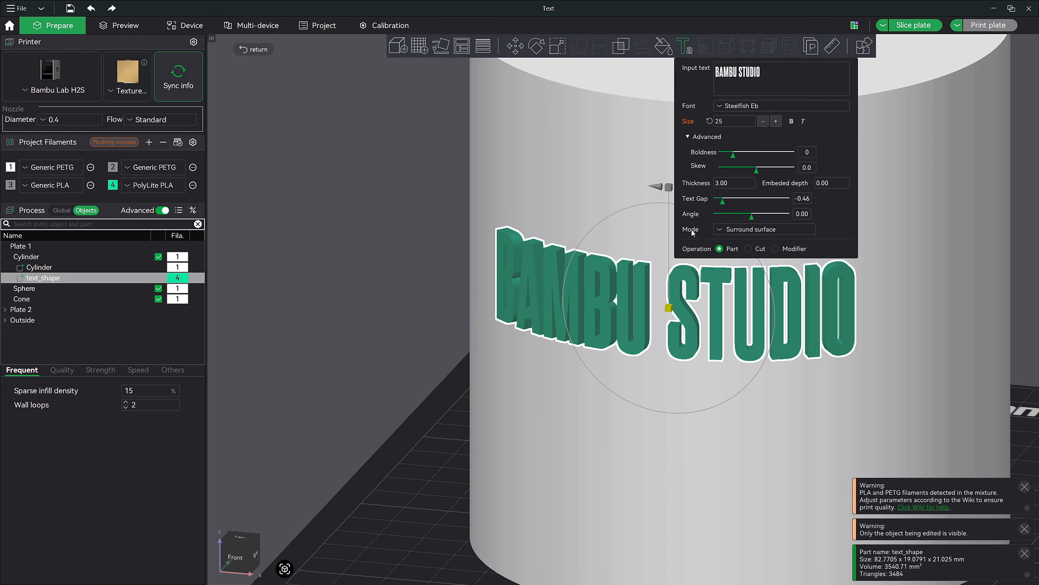
# Step: Try the Surround surface and Not surround modes on the text and compare how it follows the cylinder
pyautogui.click(770, 229)
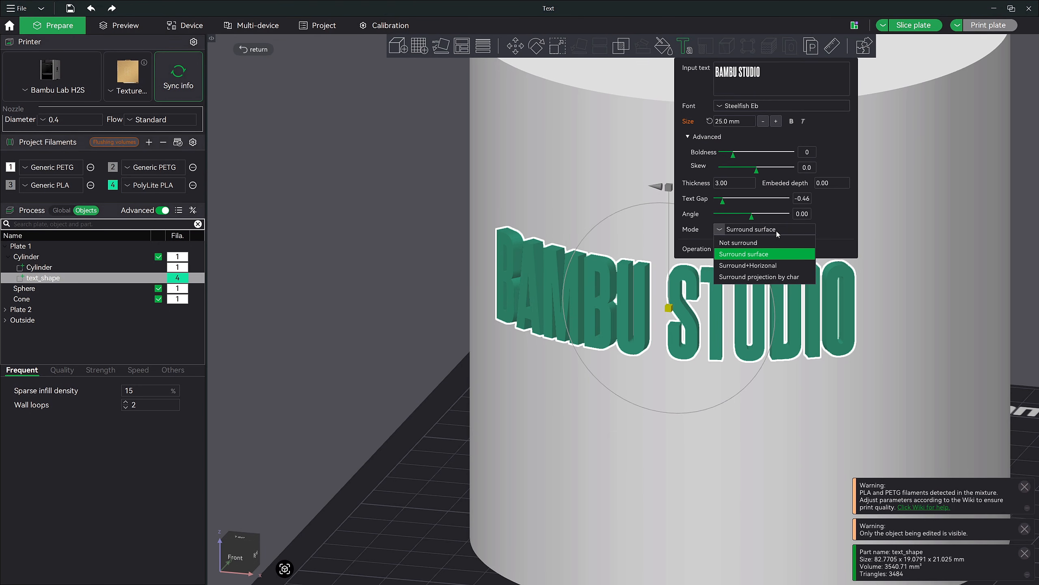
pyautogui.click(782, 254)
pyautogui.moveTo(893, 252); pyautogui.dragTo(764, 348)
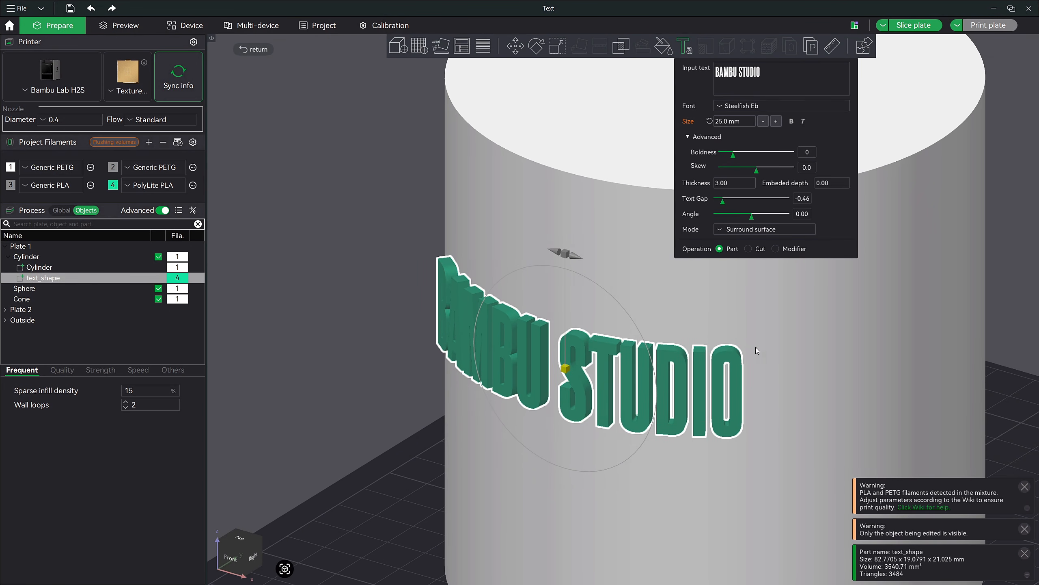
pyautogui.click(771, 231)
pyautogui.click(748, 244)
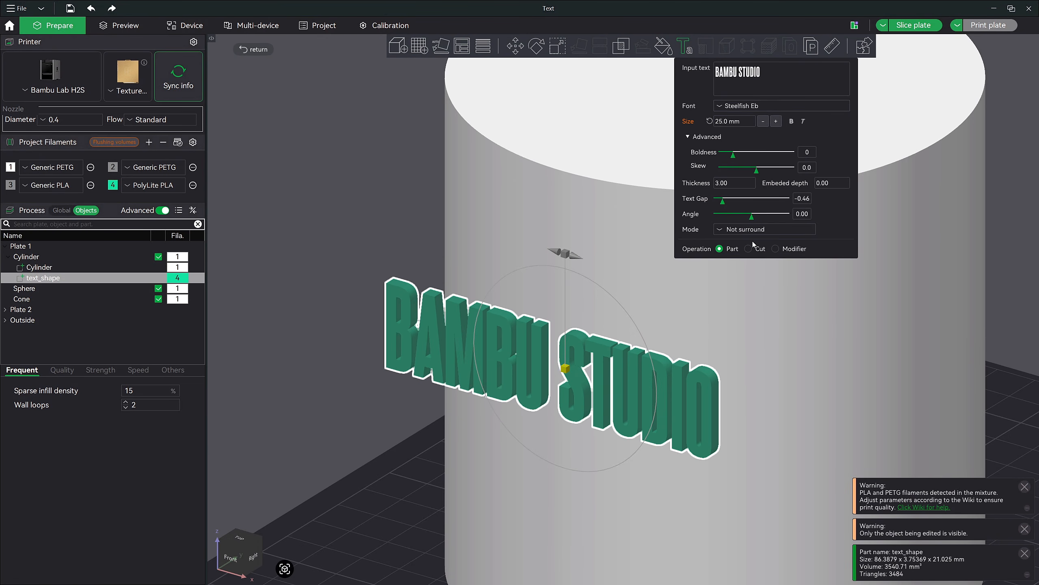
pyautogui.moveTo(834, 371)
pyautogui.mouseDown()
pyautogui.moveTo(812, 362)
pyautogui.moveTo(834, 369)
pyautogui.mouseUp()
# Step: Set the text's mode to Surround+Horizonal and check it from the front of the cylinder
pyautogui.click(739, 229)
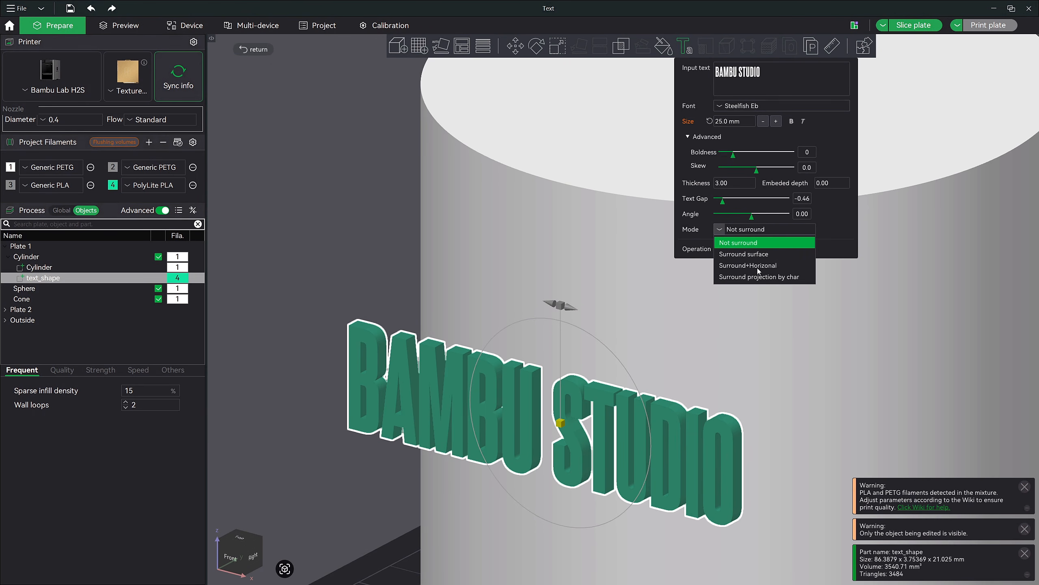
pyautogui.click(743, 266)
pyautogui.moveTo(761, 376); pyautogui.dragTo(797, 416)
pyautogui.scroll(-6, 795, 415)
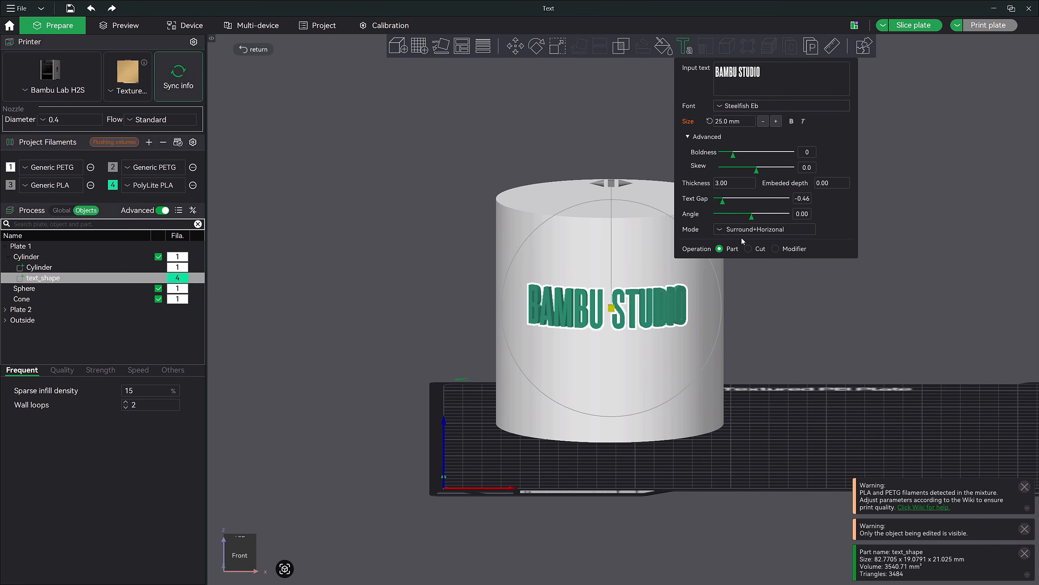
# Step: Leave the cylinder text, add the text BAMBU STUDIO to the cone and assign it filament 4
pyautogui.click(254, 50)
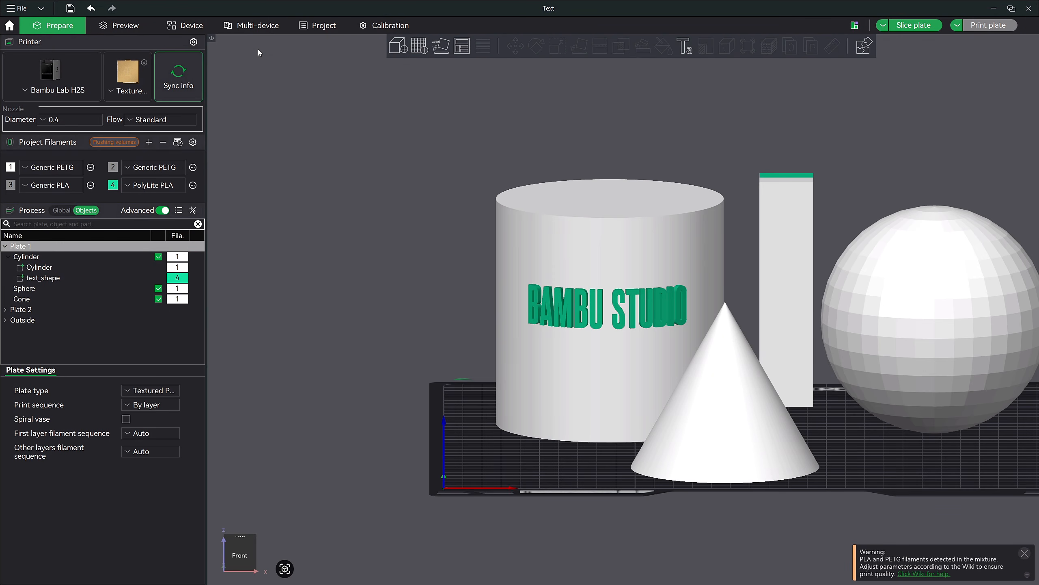
pyautogui.click(728, 418)
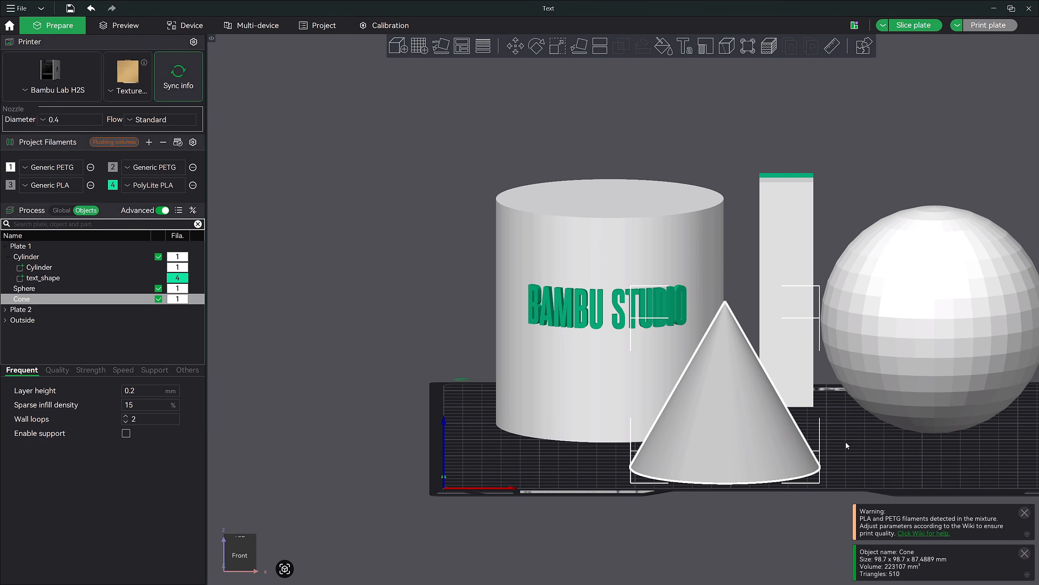
pyautogui.click(684, 50)
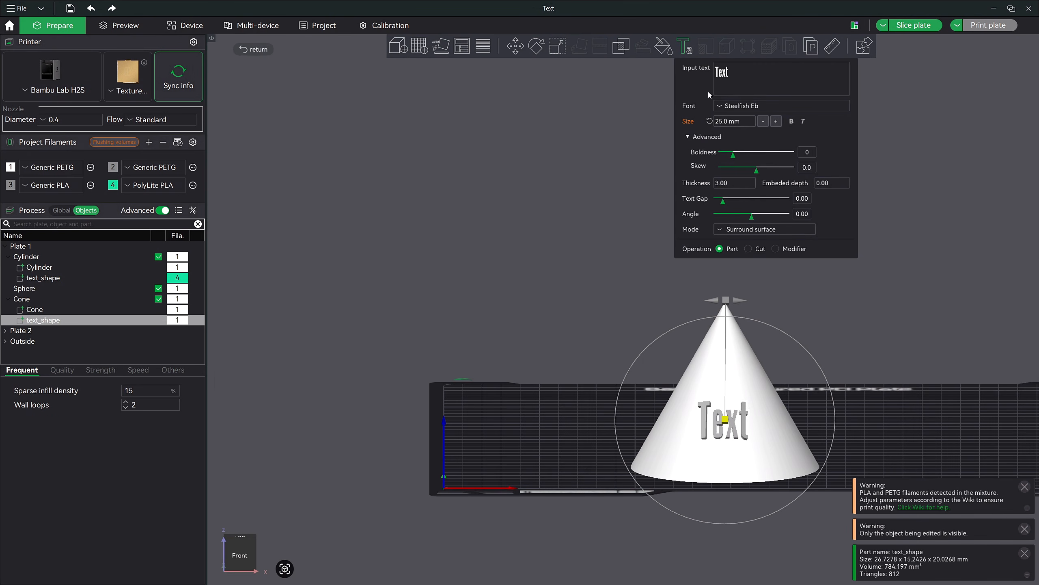
pyautogui.write('bambu')
pyautogui.press('BackSpace')
pyautogui.press('BackSpace')
pyautogui.press('BackSpace')
pyautogui.press('BackSpace')
pyautogui.press('BackSpace')
pyautogui.write('BAMBU STUDIO')
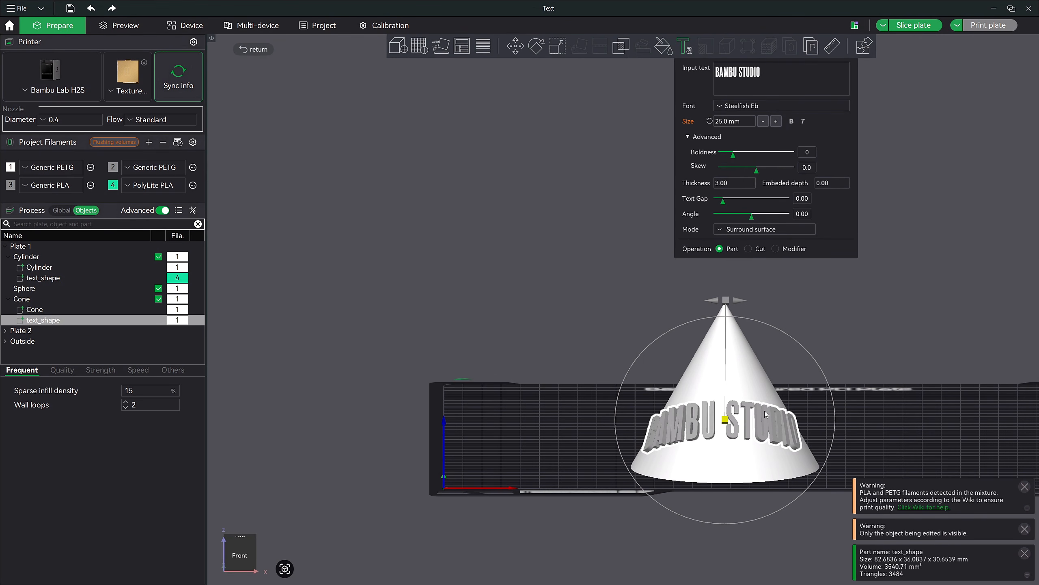
pyautogui.write('4')
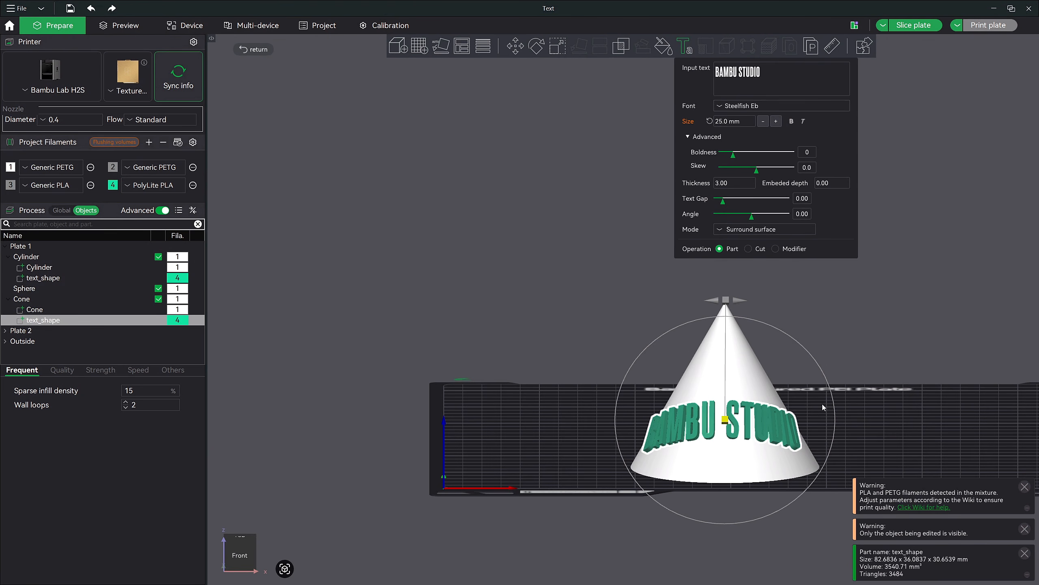
# Step: Set the cone text's mode to Surround+Horizonal
pyautogui.moveTo(862, 348); pyautogui.dragTo(860, 375)
pyautogui.moveTo(817, 491); pyautogui.dragTo(817, 387, button='right')
pyautogui.scroll(3, 763, 415)
pyautogui.moveTo(764, 416); pyautogui.dragTo(680, 365, button='right')
pyautogui.scroll(1, 713, 382)
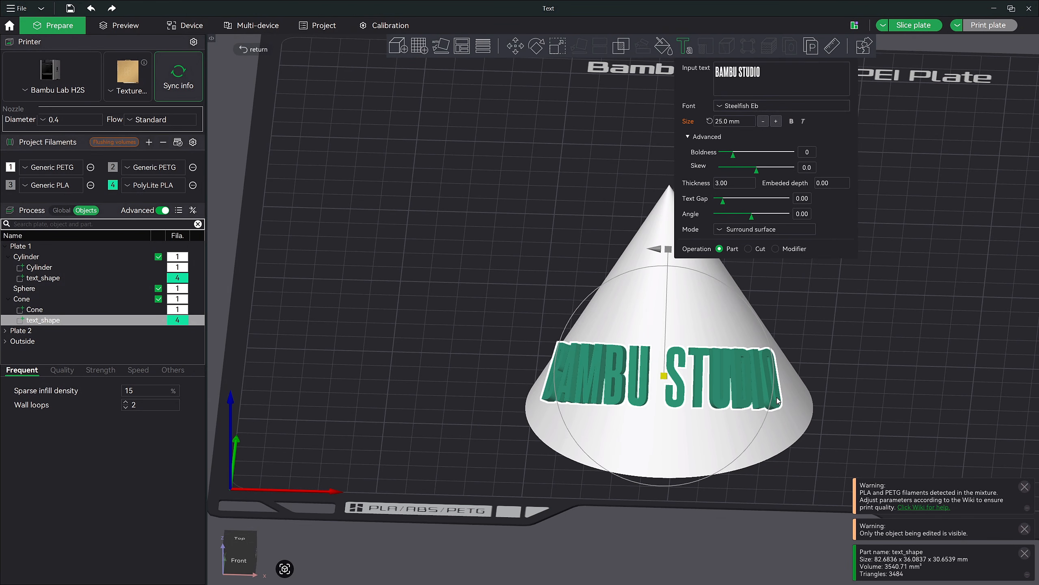
pyautogui.click(751, 229)
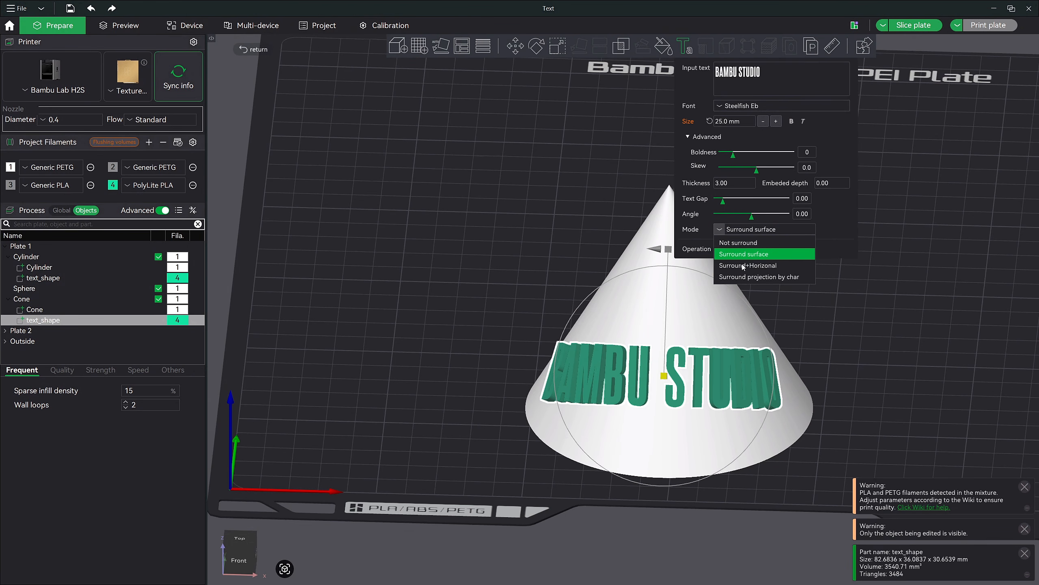
pyautogui.click(758, 267)
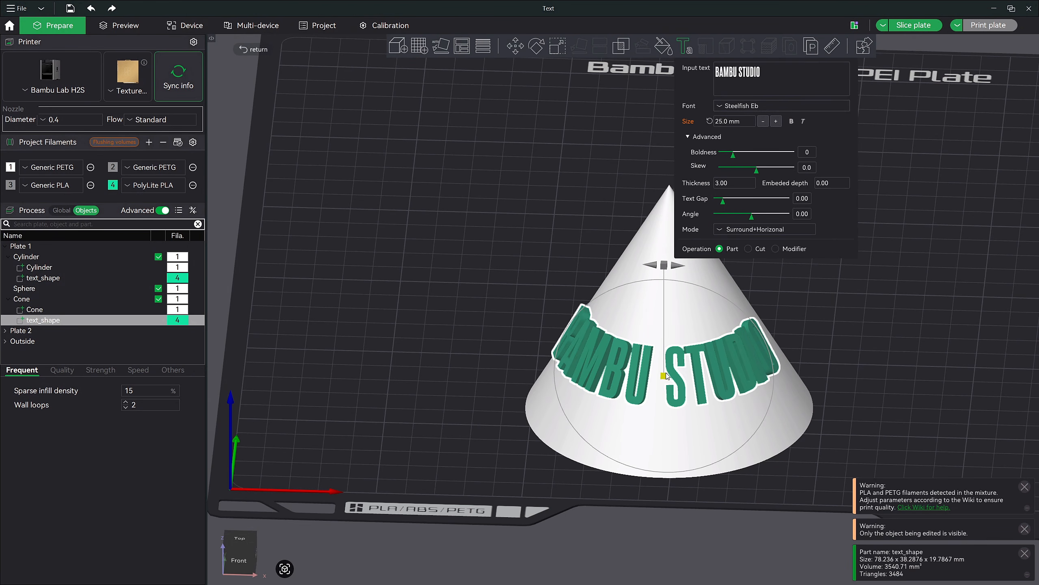
# Step: Shift the BAMBU STUDIO text over the cone's surface to a spot near its tip and finish editing it
pyautogui.moveTo(665, 377); pyautogui.dragTo(660, 407)
pyautogui.moveTo(869, 367); pyautogui.dragTo(791, 317)
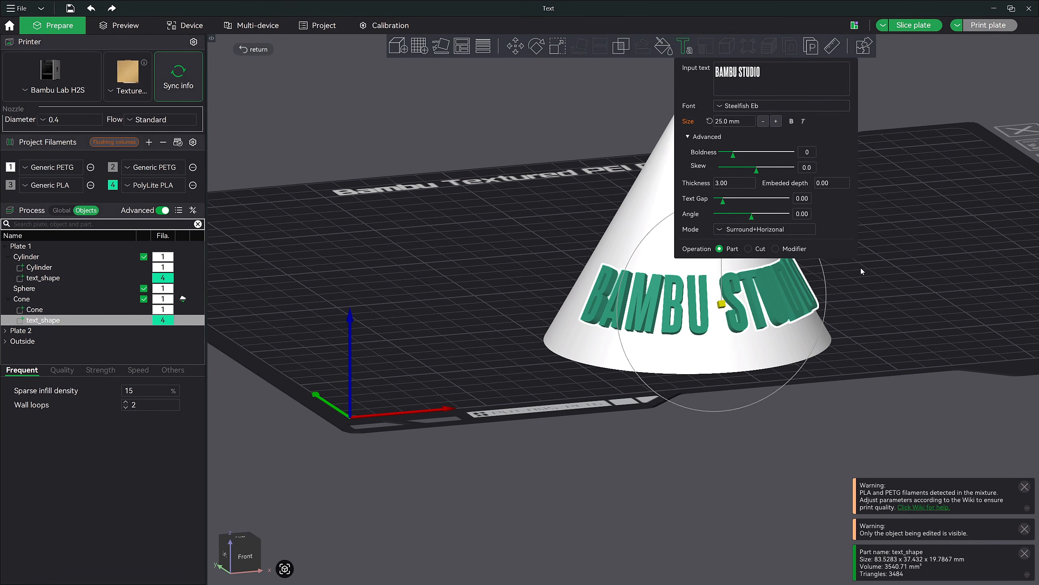
pyautogui.moveTo(875, 285); pyautogui.dragTo(694, 329, button='right')
pyautogui.moveTo(537, 354); pyautogui.dragTo(545, 233)
pyautogui.moveTo(705, 317); pyautogui.dragTo(566, 250)
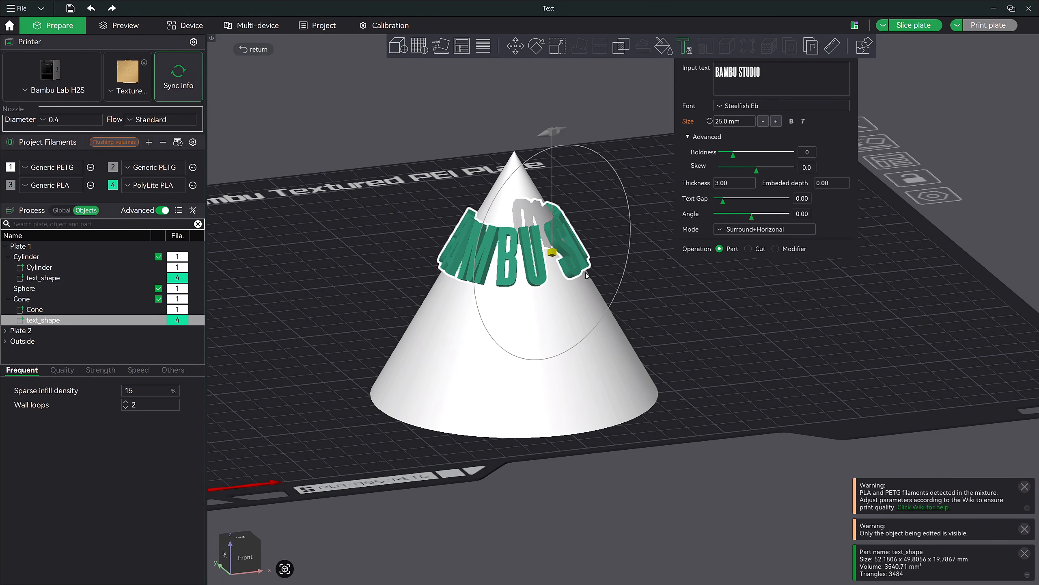
pyautogui.moveTo(658, 317)
pyautogui.mouseDown()
pyautogui.moveTo(688, 337)
pyautogui.moveTo(652, 320)
pyautogui.mouseUp()
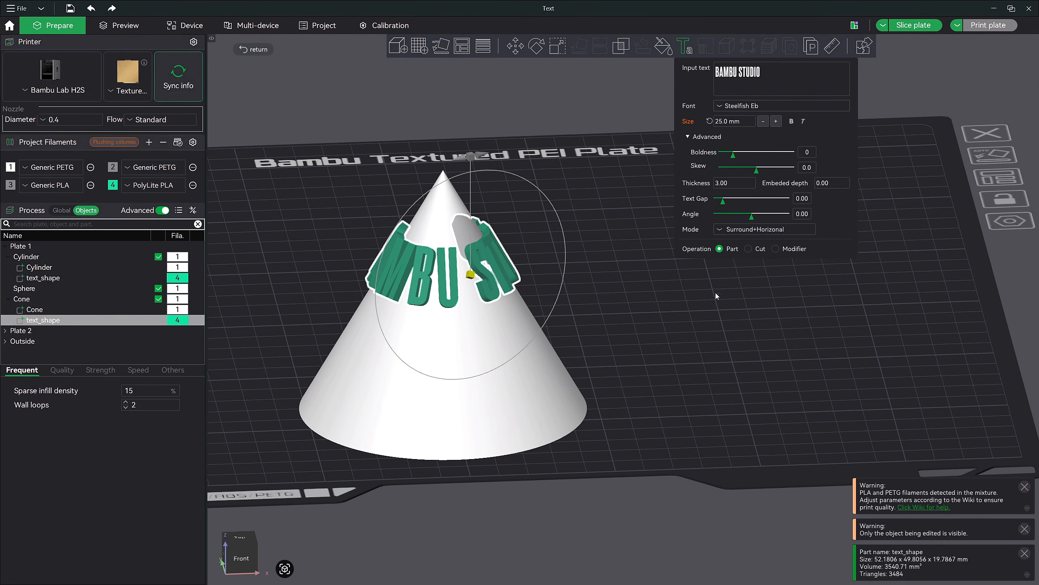
pyautogui.scroll(-3, 640, 298)
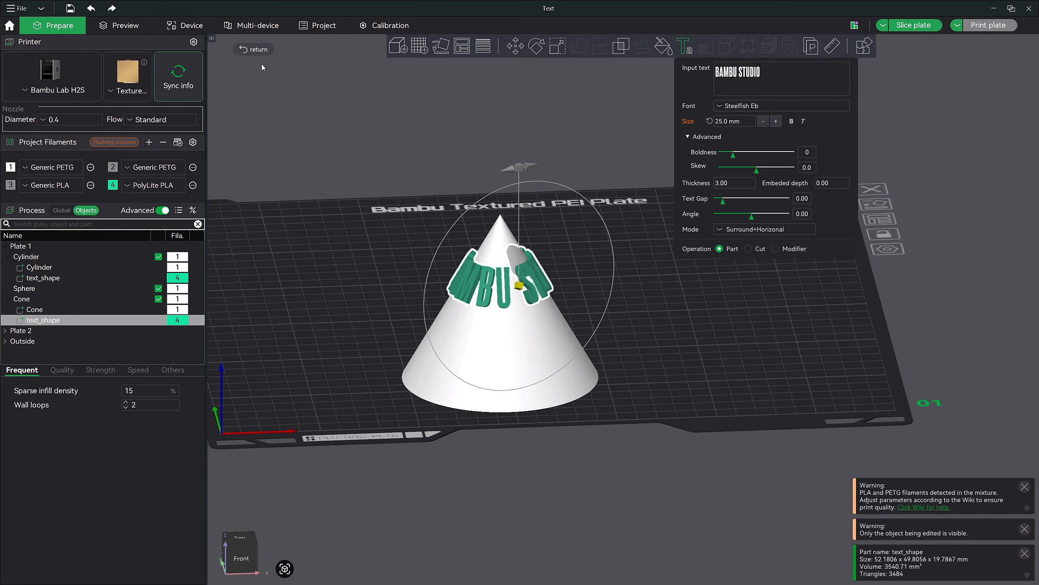
pyautogui.click(255, 50)
# Step: Add a second text to the cylinder and place it below the BAMBU STUDIO text
pyautogui.scroll(5, 717, 344)
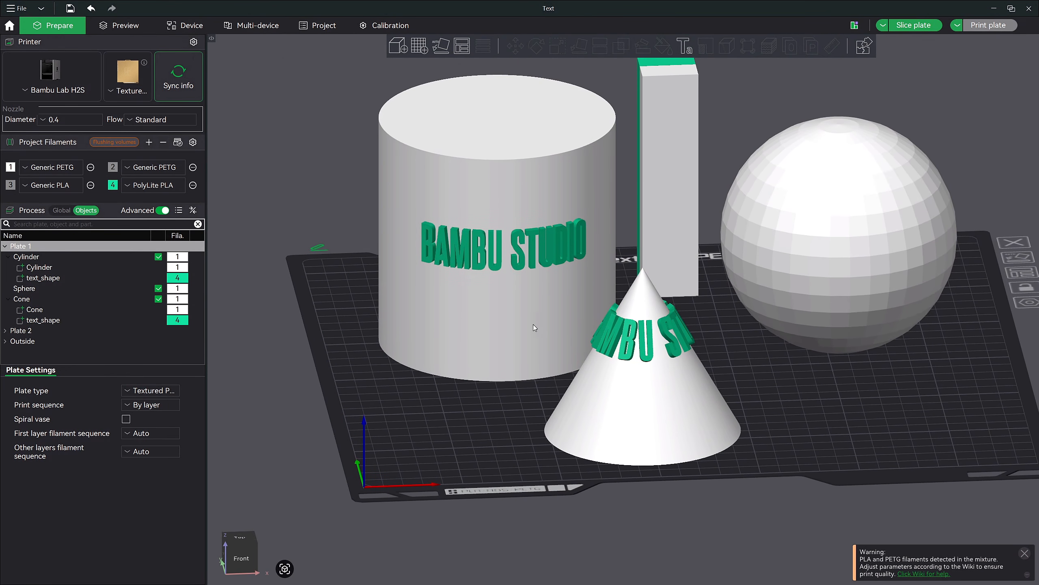
pyautogui.click(497, 295)
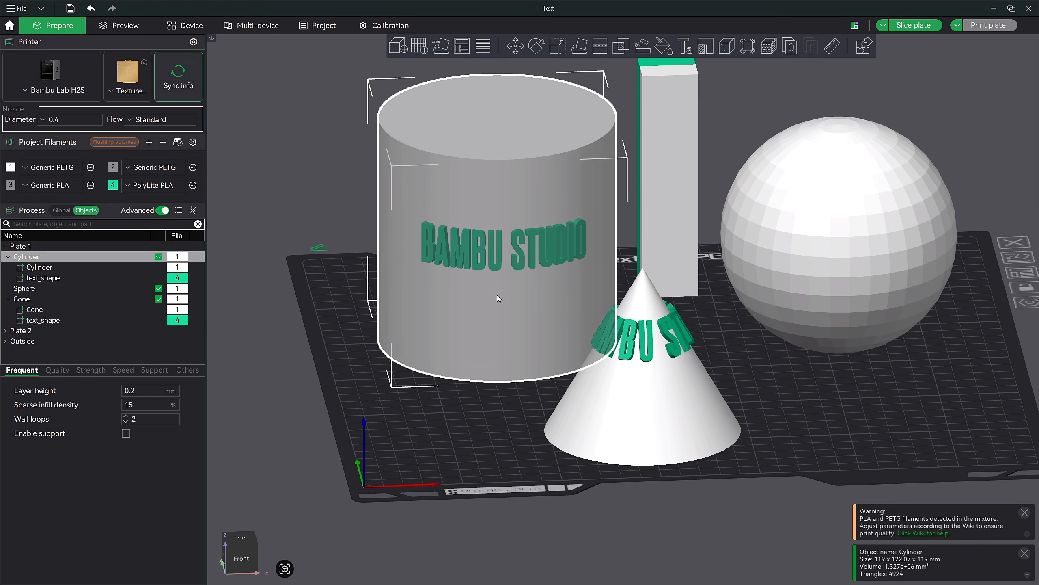
pyautogui.click(682, 52)
pyautogui.moveTo(520, 229); pyautogui.dragTo(496, 287)
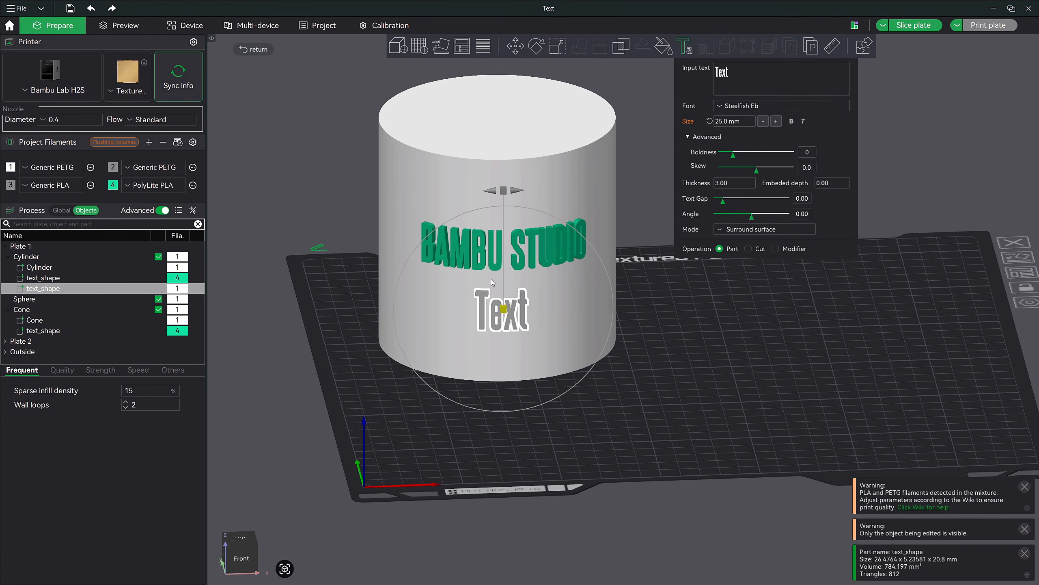
# Step: Assign filament 4 to the cylinder's new text and change its wording to CUT OUT MODEL
pyautogui.click(43, 278)
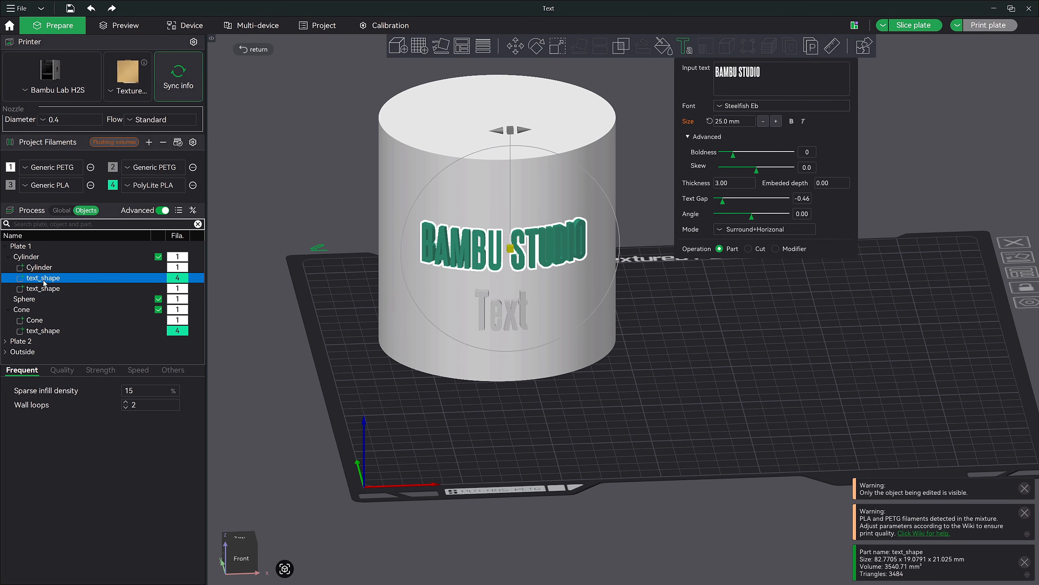
pyautogui.click(45, 289)
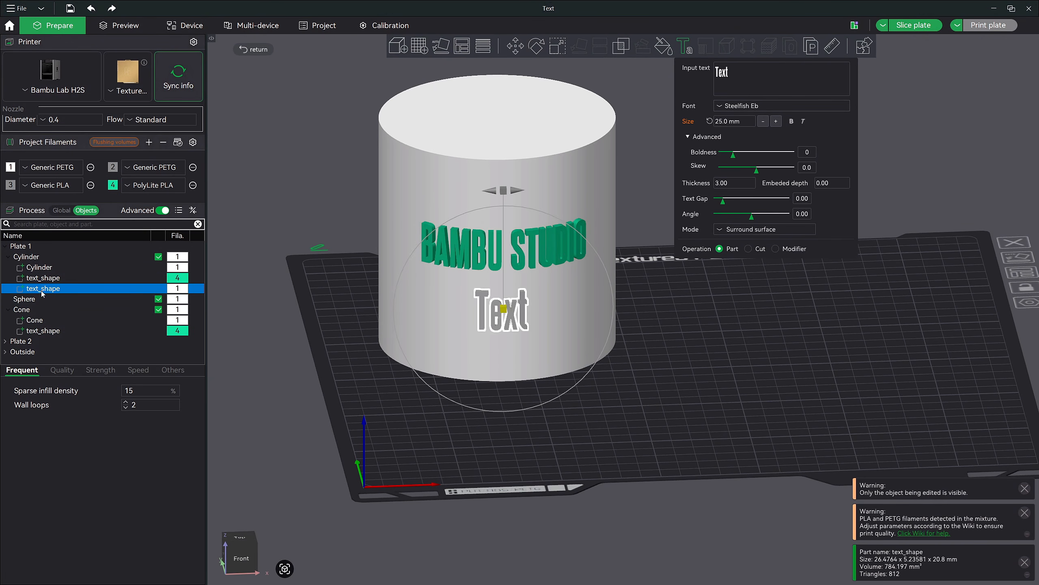
pyautogui.press('4')
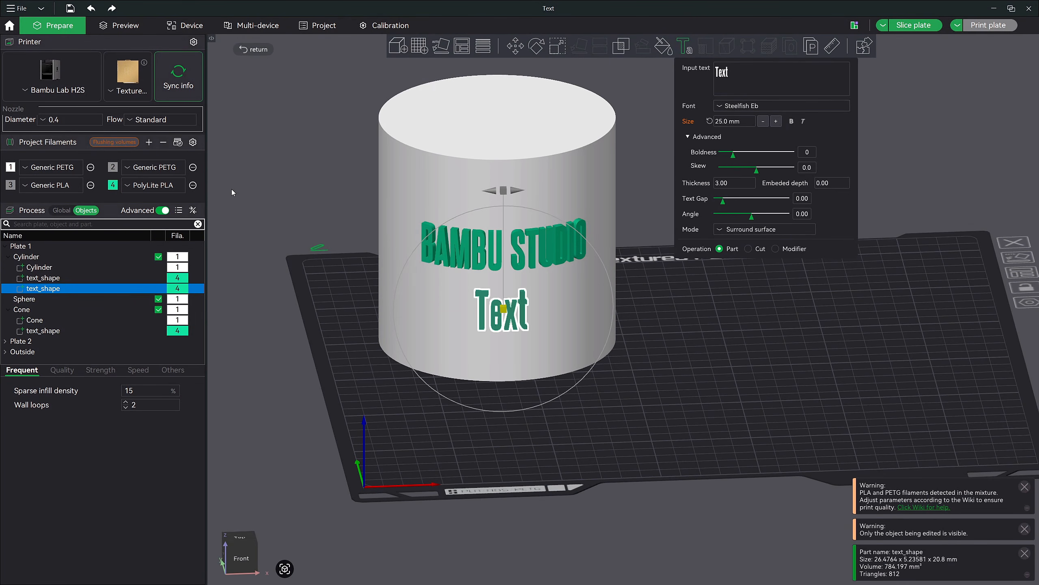
pyautogui.click(751, 74)
pyautogui.hotkey('ctrl', 'a')
pyautogui.write('CUT OUT MODEL')
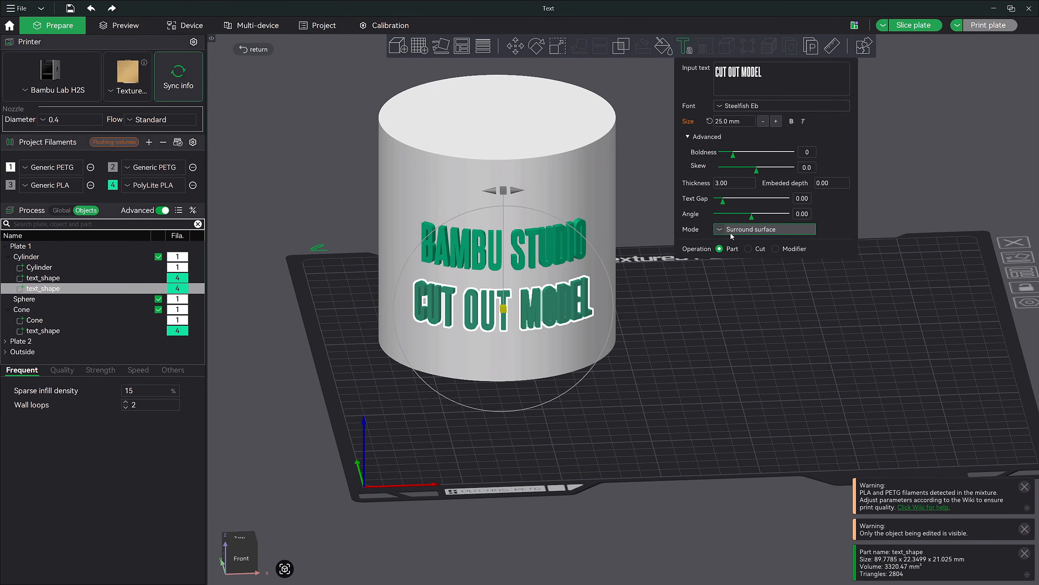
# Step: Set the CUT OUT MODEL text's operation to Cut and slice the plate to inspect it on the cylinder
pyautogui.click(748, 249)
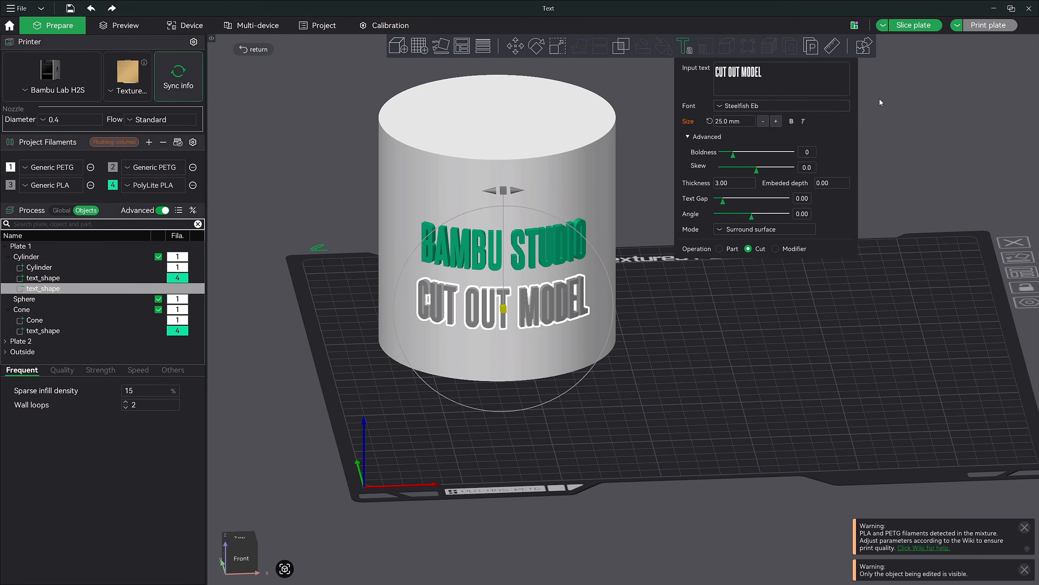
pyautogui.click(914, 25)
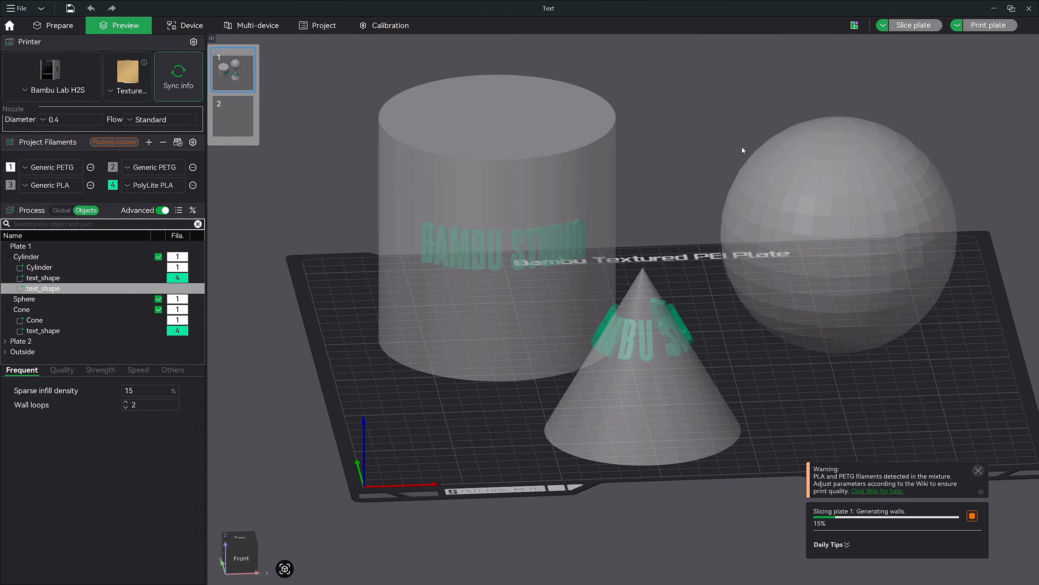
pyautogui.scroll(5, 586, 276)
pyautogui.moveTo(566, 276); pyautogui.dragTo(492, 442)
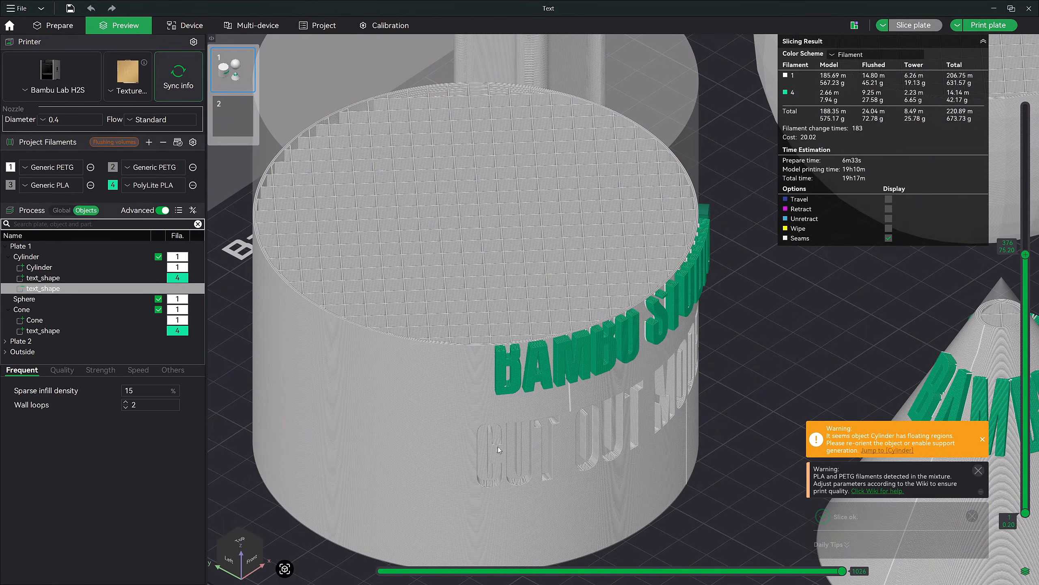
pyautogui.moveTo(725, 437); pyautogui.dragTo(689, 441)
pyautogui.click(65, 27)
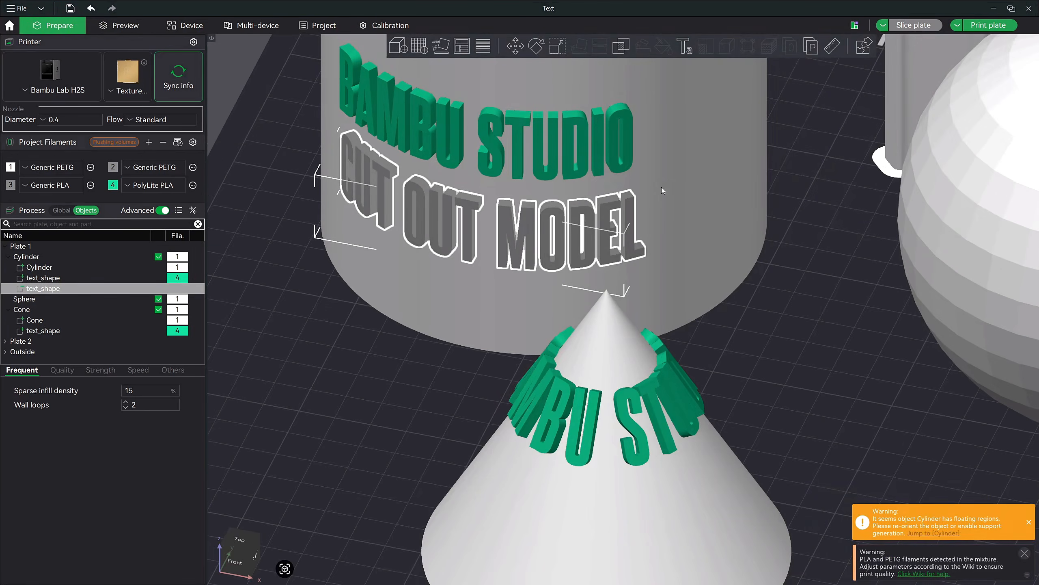
# Step: Add a text to the sphere with the wording FLUSH TEXT
pyautogui.scroll(-10, 639, 175)
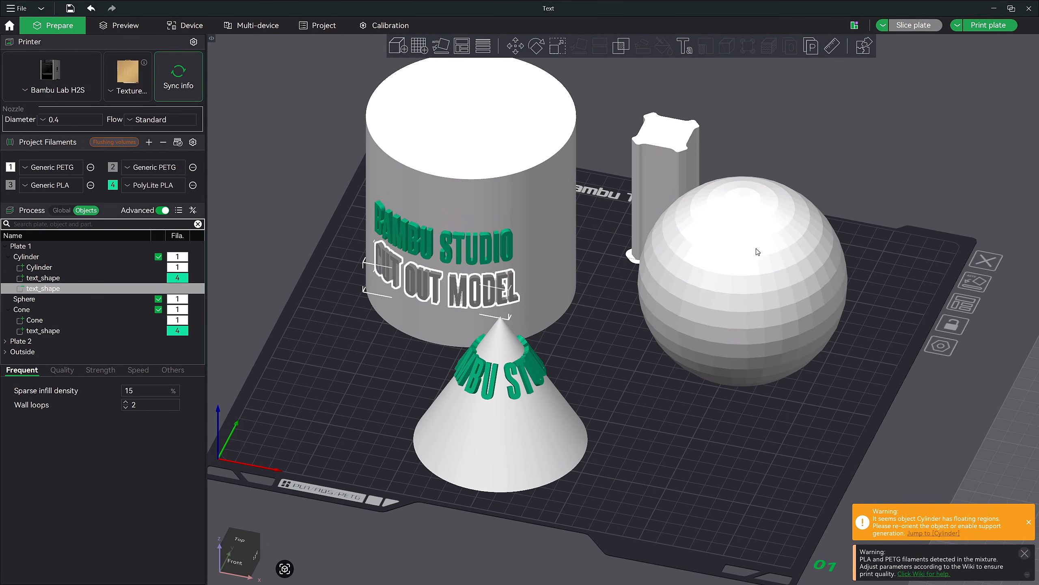
pyautogui.click(758, 250)
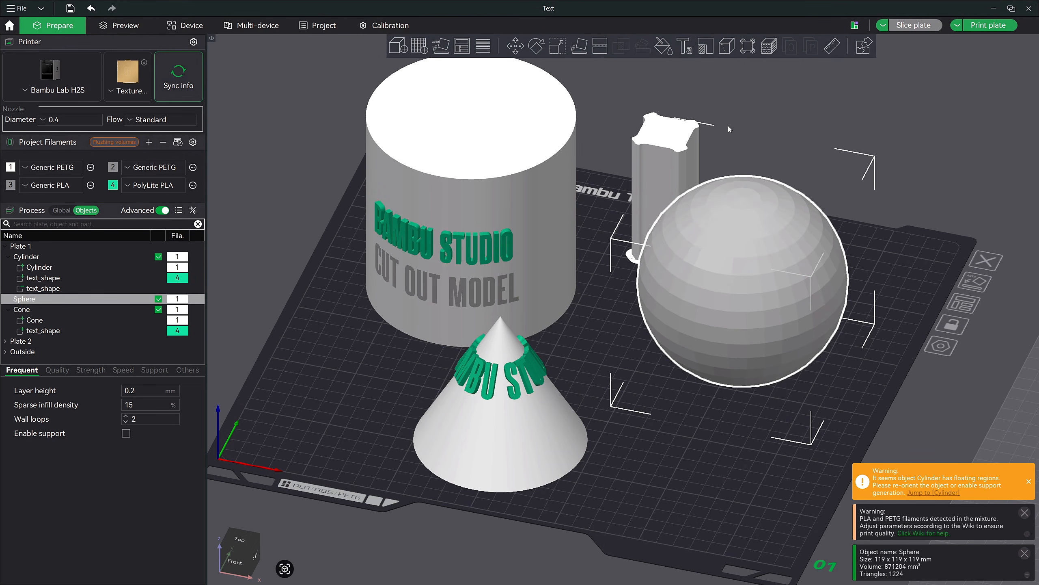
pyautogui.click(688, 52)
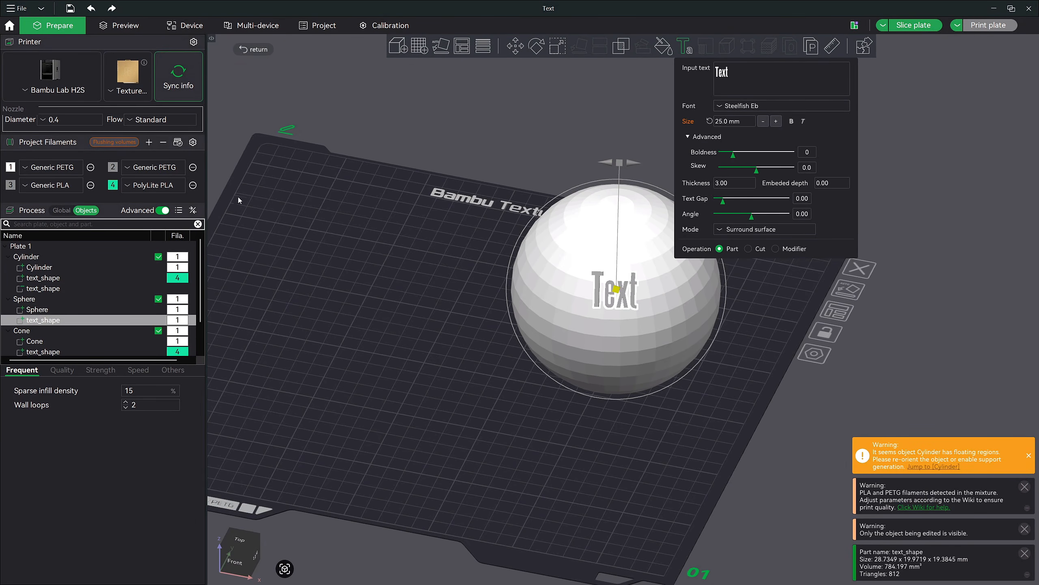
pyautogui.click(752, 72)
pyautogui.hotkey('ctrl', 'a')
pyautogui.press('BackSpace')
pyautogui.write('FLUSH TEXT')
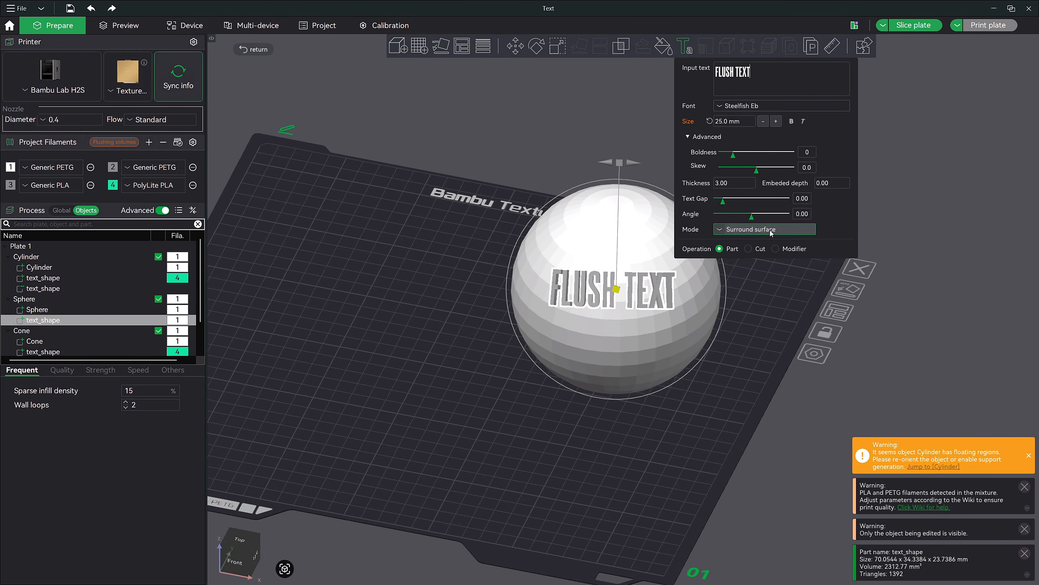
# Step: Set the sphere text's mode to Surround+Horizonal and move it slightly lower on the sphere
pyautogui.click(757, 229)
pyautogui.click(756, 265)
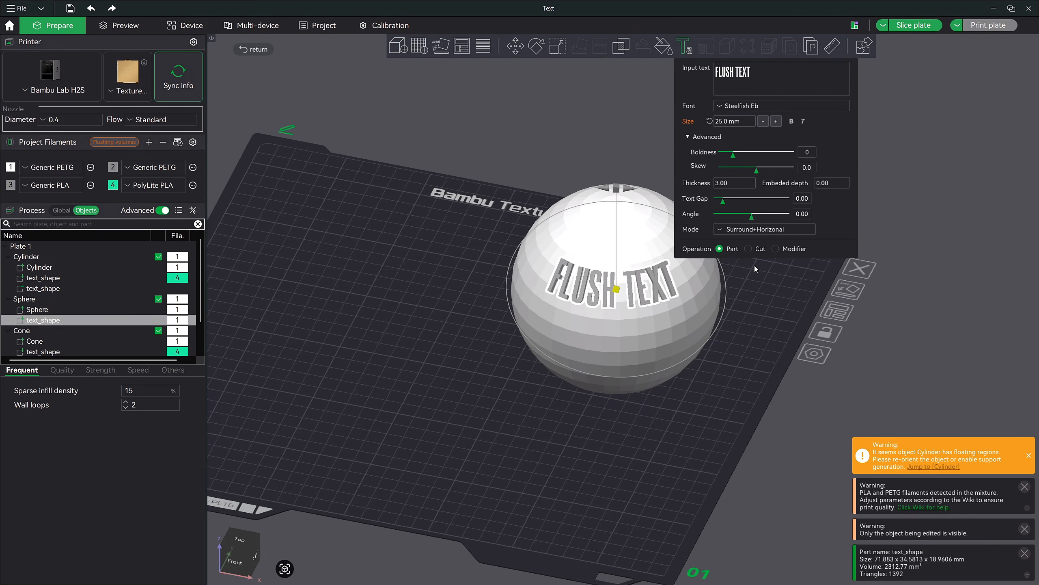
pyautogui.moveTo(616, 291); pyautogui.dragTo(609, 329)
# Step: Set the FLUSH TEXT operation to Modifier with filament 4 and slice the plate
pyautogui.moveTo(730, 384); pyautogui.dragTo(729, 373)
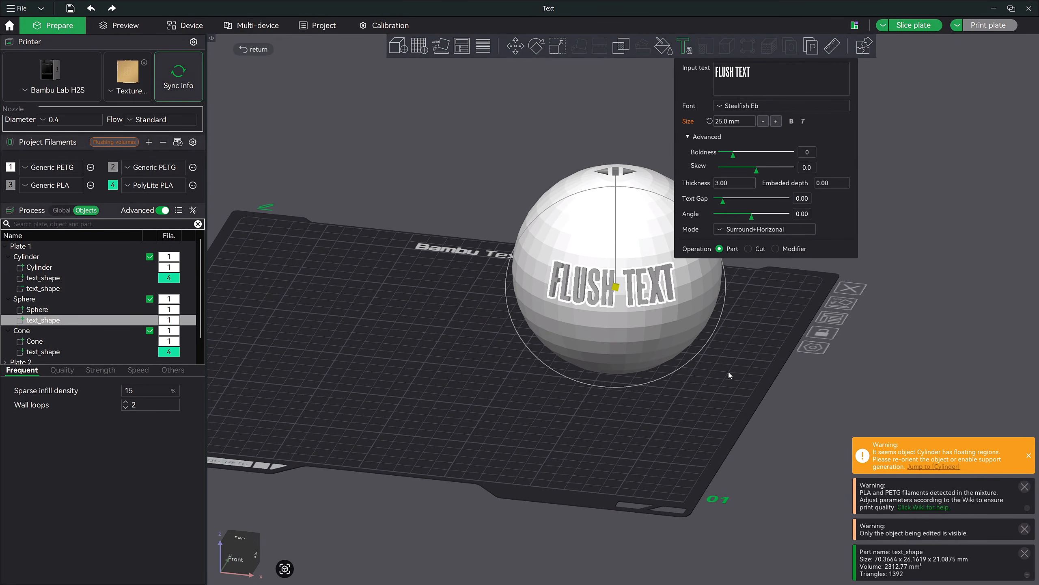
pyautogui.click(776, 249)
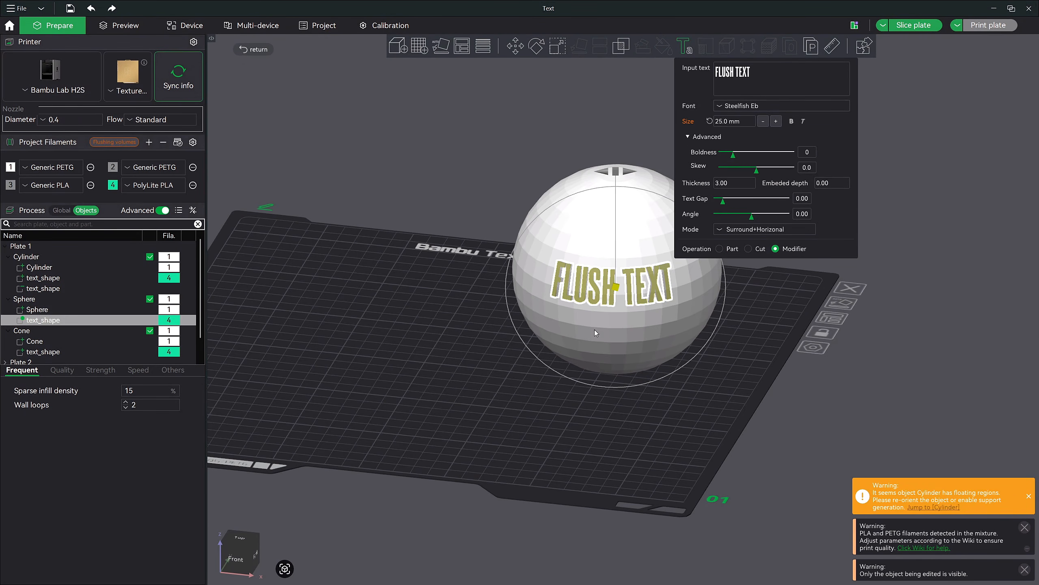
pyautogui.click(914, 25)
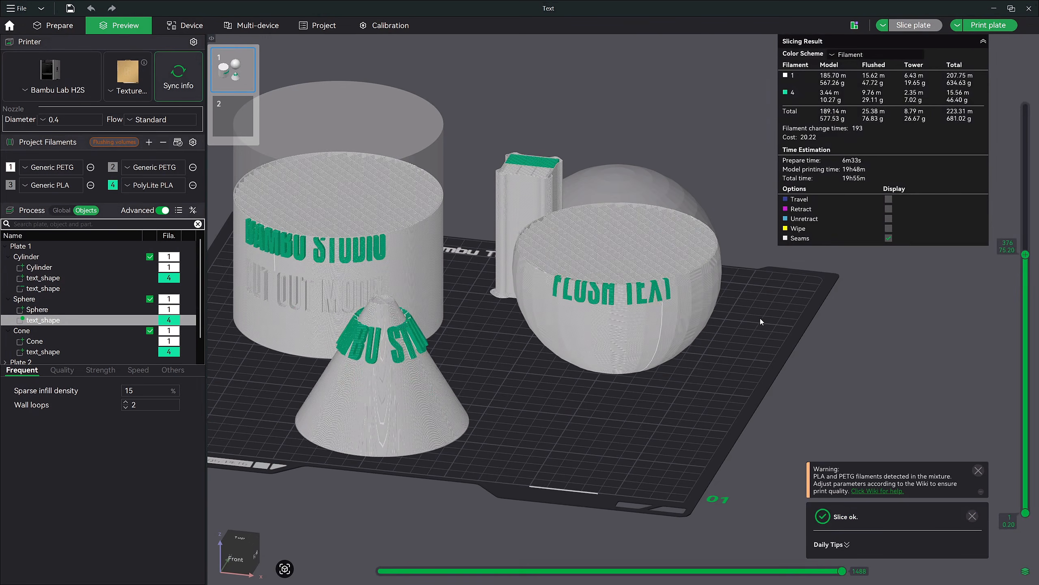
# Step: Raise the displayed layer range to near the sphere's top and examine the sliced FLUSH TEXT
pyautogui.scroll(10, 763, 317)
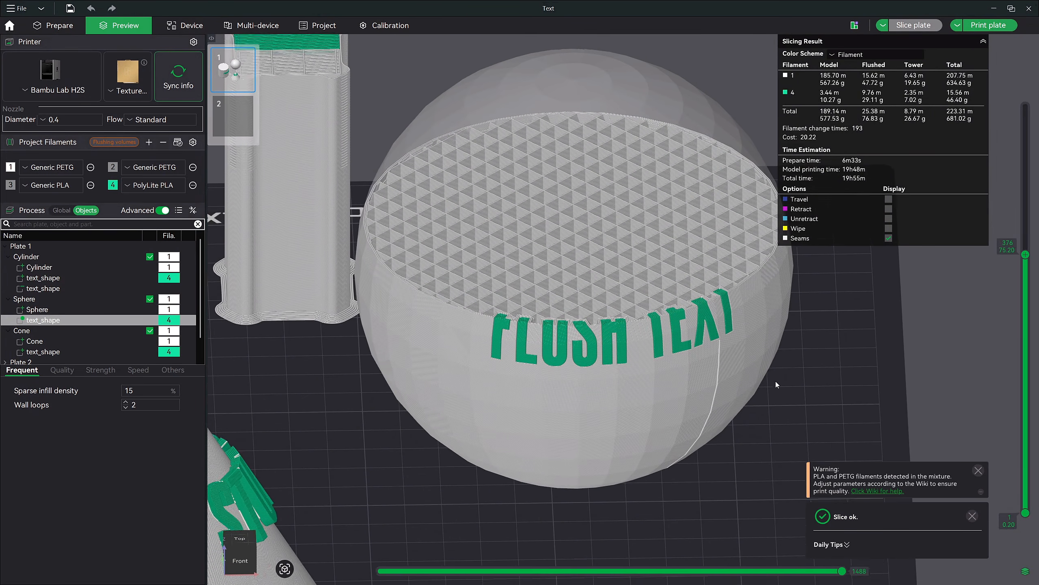
pyautogui.moveTo(828, 364); pyautogui.dragTo(827, 372)
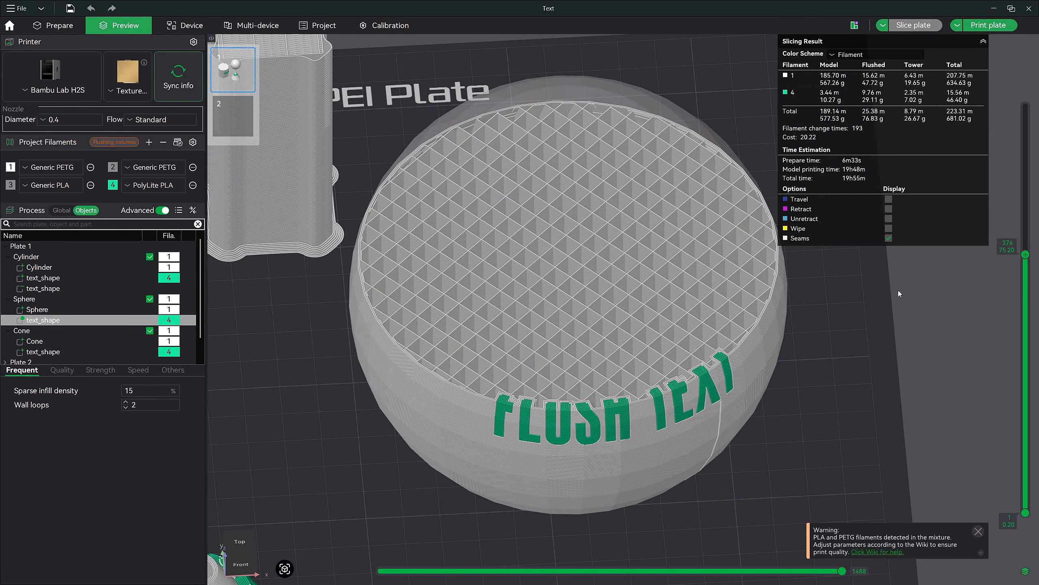
pyautogui.moveTo(1027, 255); pyautogui.dragTo(1032, 241)
pyautogui.scroll(10, 1015, 109)
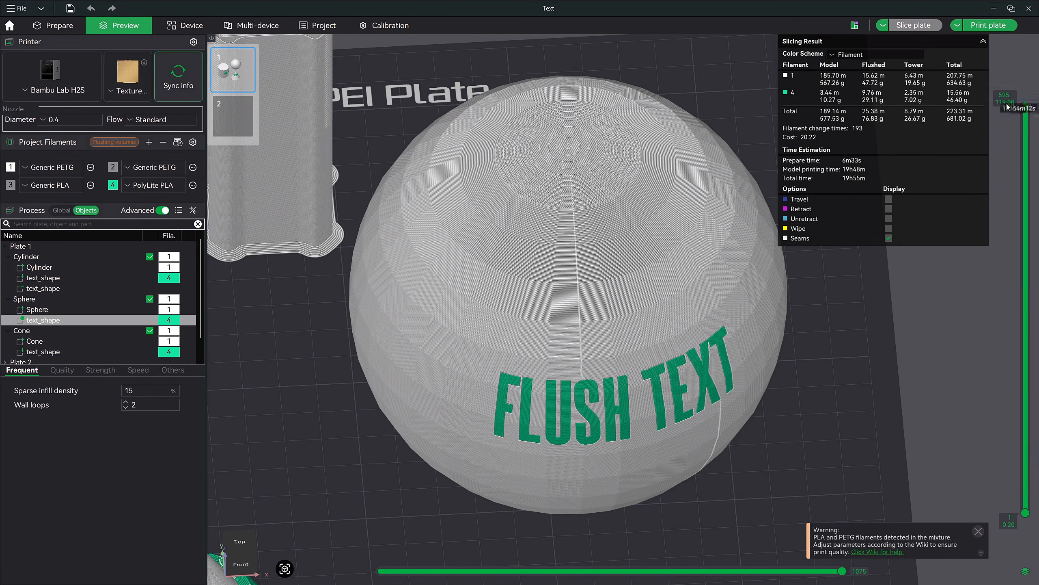
pyautogui.moveTo(781, 373); pyautogui.dragTo(793, 344)
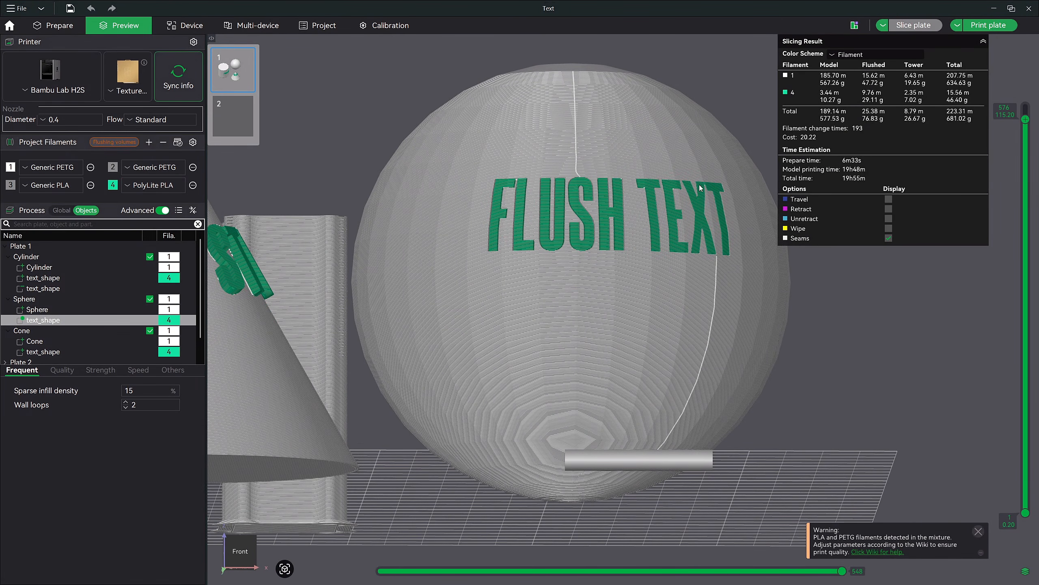
# Step: Leave the sliced preview and add a standalone text object to the empty plate 2
pyautogui.moveTo(899, 344); pyautogui.dragTo(885, 369)
pyautogui.scroll(-7, 886, 369)
pyautogui.press('Tab')
pyautogui.moveTo(896, 372); pyautogui.dragTo(618, 346, button='right')
pyautogui.click(620, 347)
pyautogui.moveTo(621, 374); pyautogui.dragTo(620, 389)
pyautogui.moveTo(620, 388); pyautogui.dragTo(626, 314, button='right')
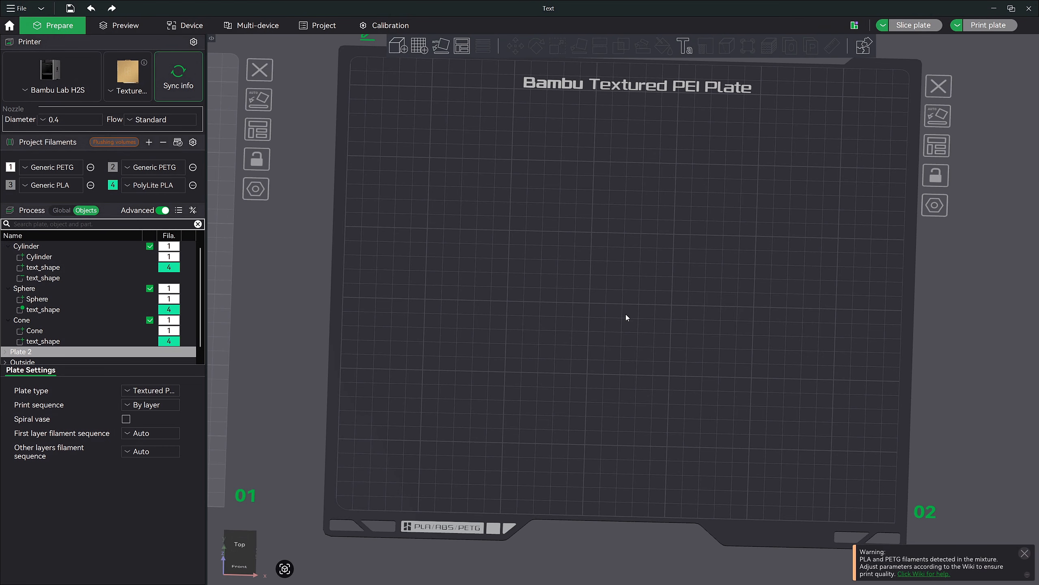
pyautogui.click(686, 46)
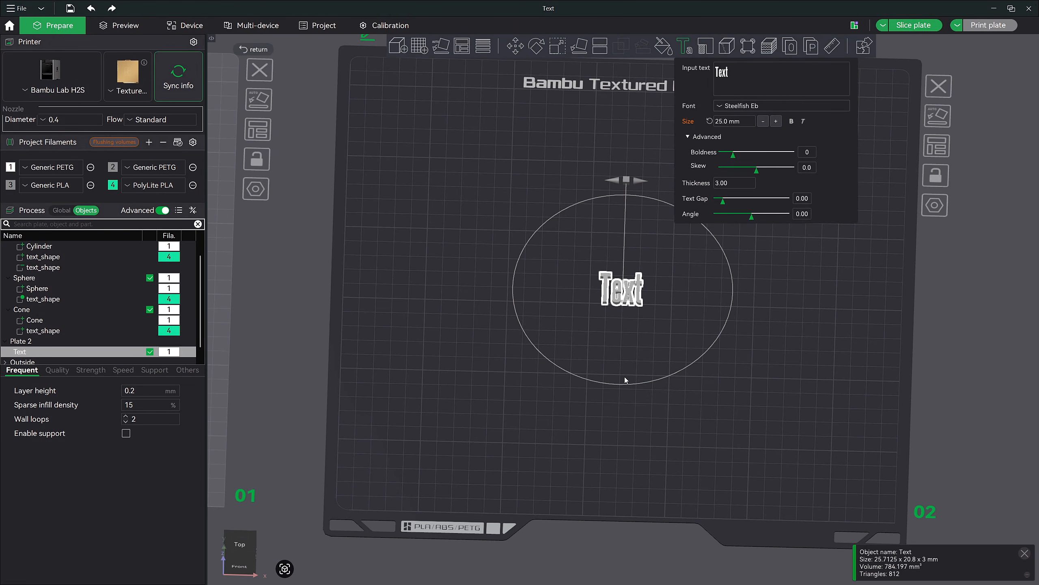
# Step: Change the new text's wording to BAMBU and assign it filament 4
pyautogui.scroll(4, 659, 318)
pyautogui.scroll(-5, 744, 290)
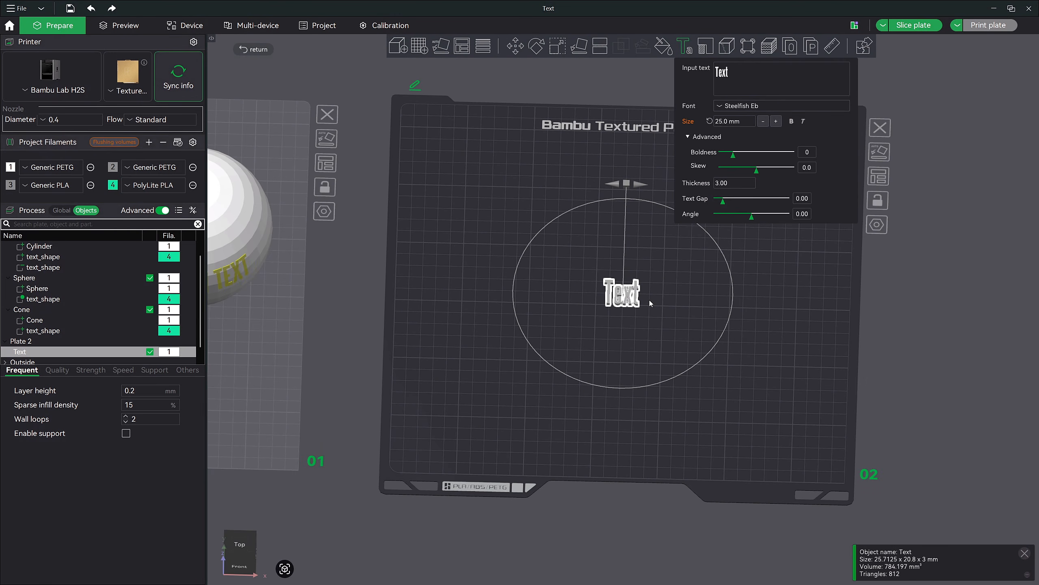
pyautogui.doubleClick(735, 74)
pyautogui.write('BAMBU')
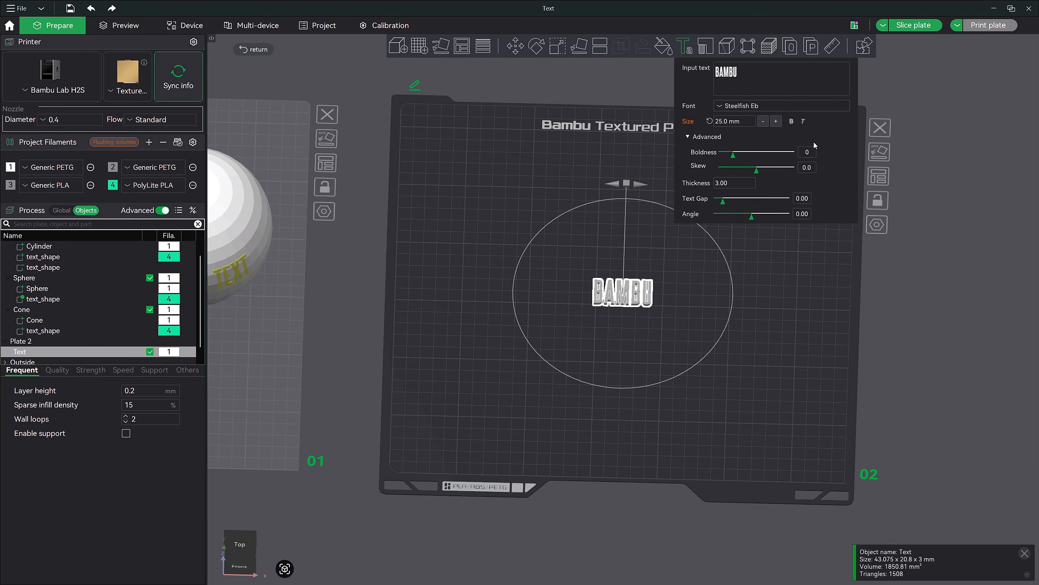
pyautogui.press('4')
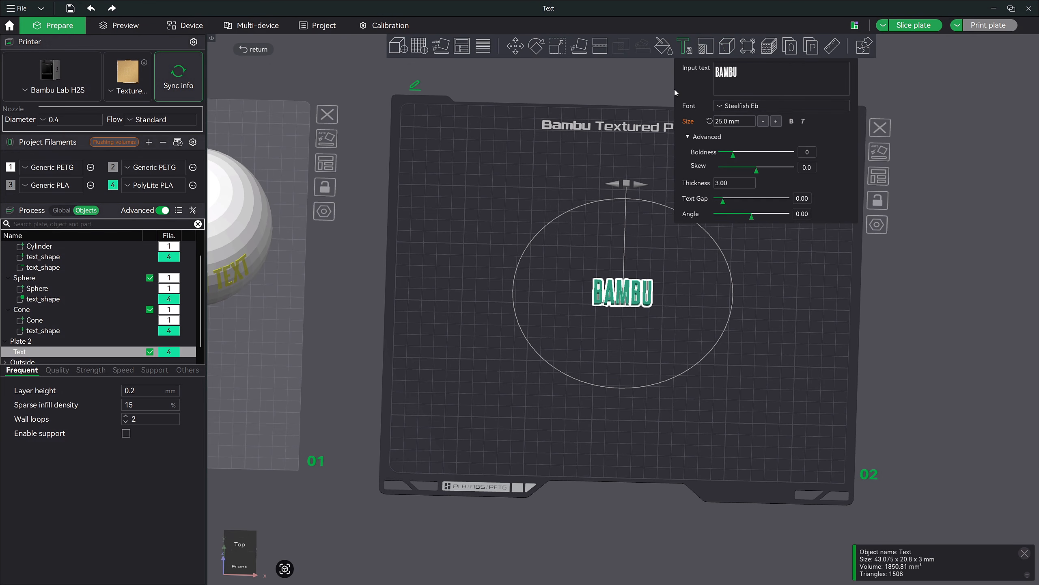
# Step: Try sizes of 500, 300 and 200 mm for the BAMBU text
pyautogui.write('500')
pyautogui.press('Return')
pyautogui.click(739, 120)
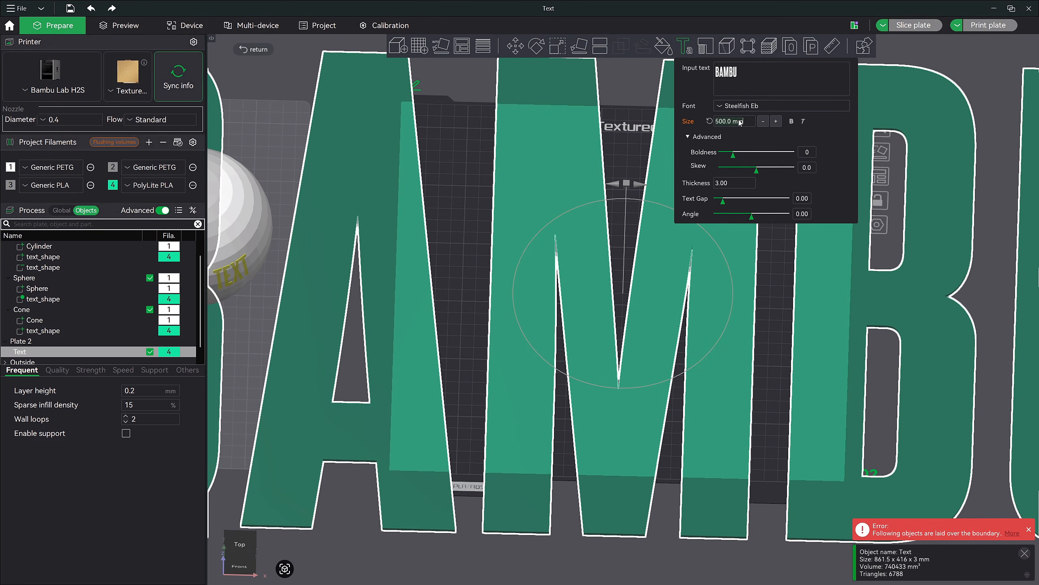
pyautogui.write('300')
pyautogui.press('Return')
pyautogui.click(740, 121)
pyautogui.write('200')
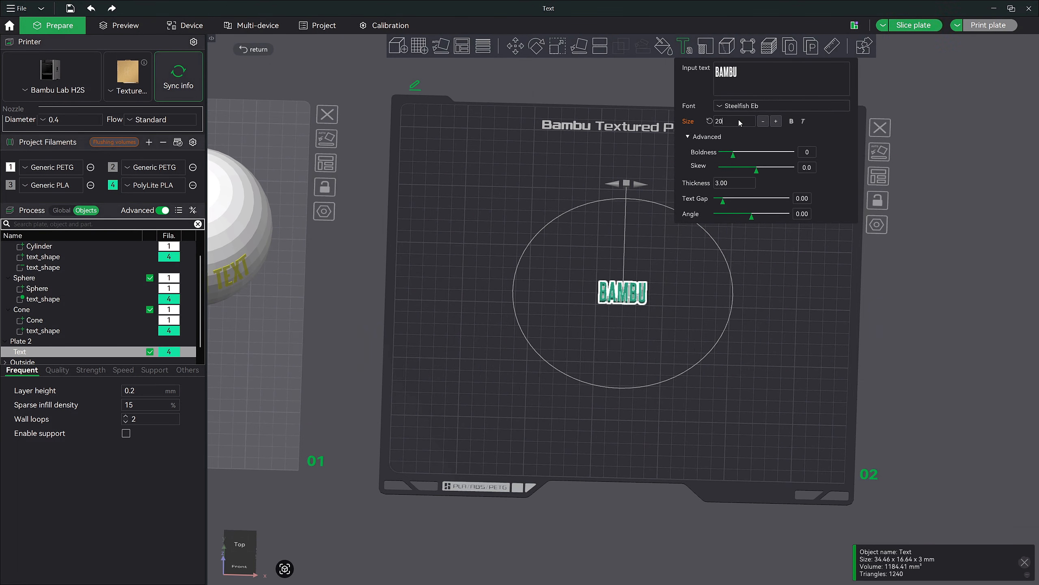
pyautogui.press('Return')
# Step: Set the BAMBU text's size to 180 mm, close the text settings and inspect it on the plate
pyautogui.click(740, 121)
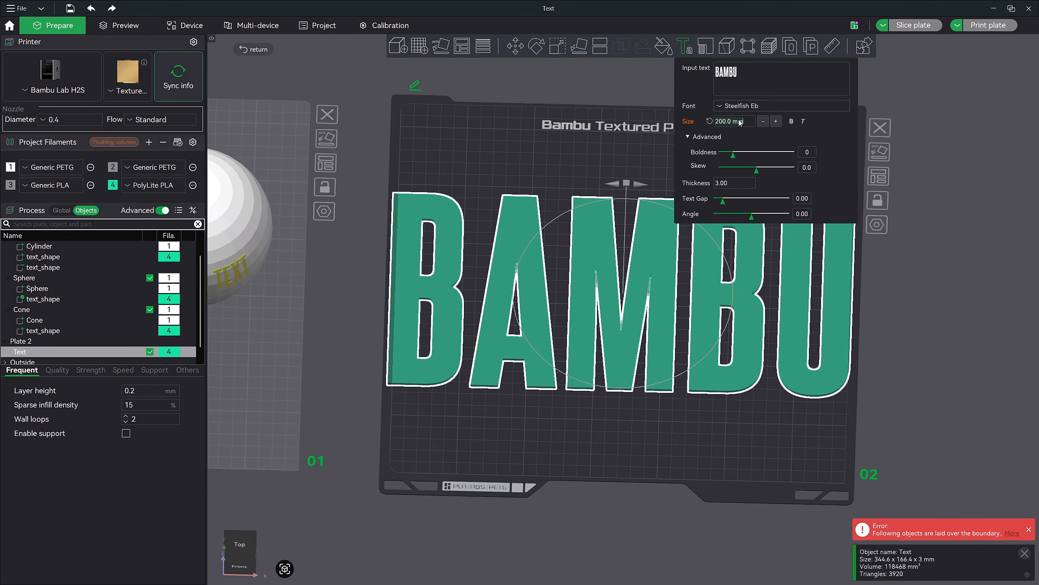
pyautogui.write('180')
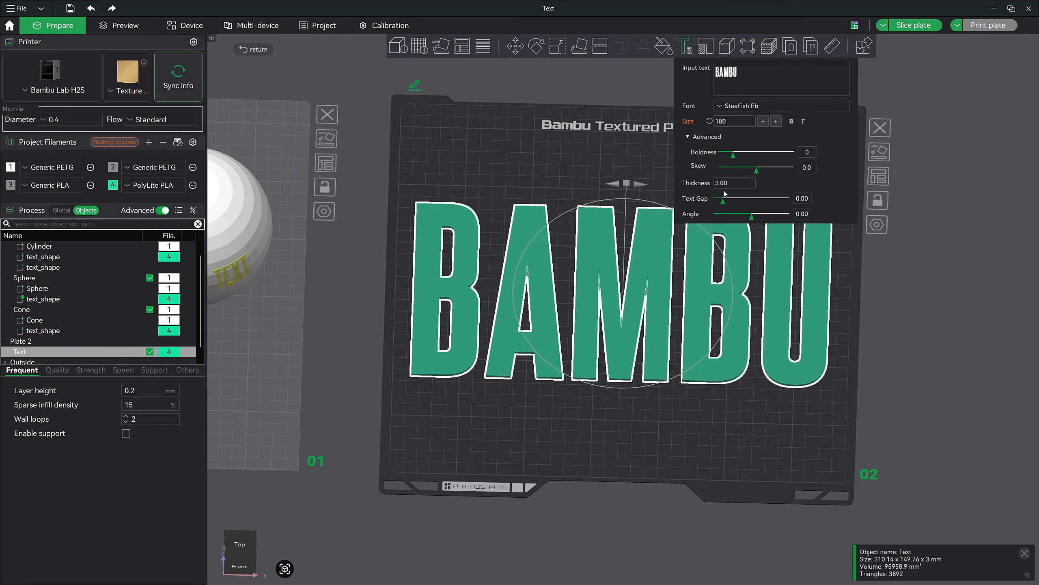
pyautogui.click(678, 402)
pyautogui.moveTo(672, 408); pyautogui.dragTo(663, 337)
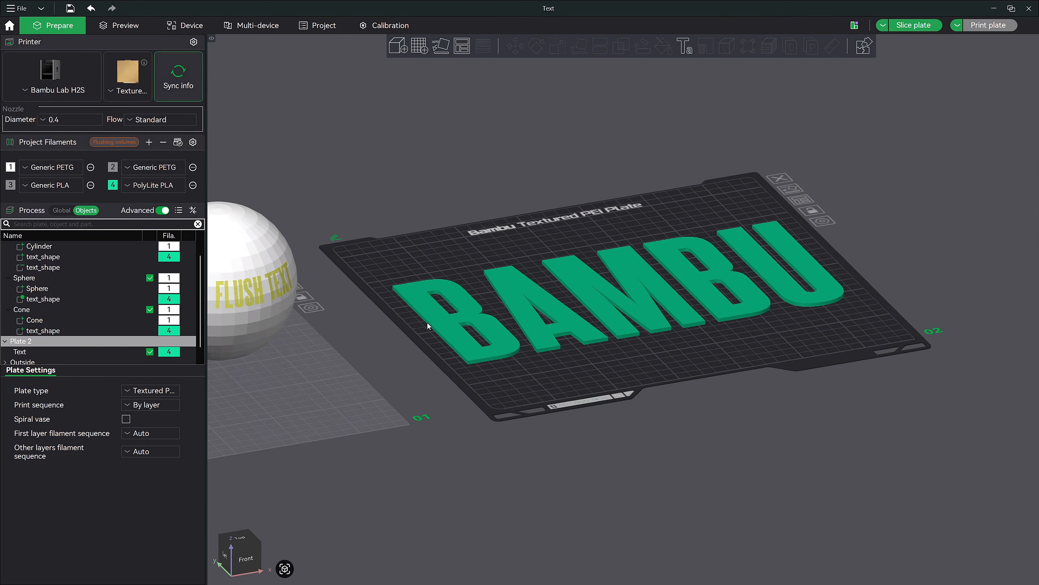
pyautogui.scroll(10, 661, 314)
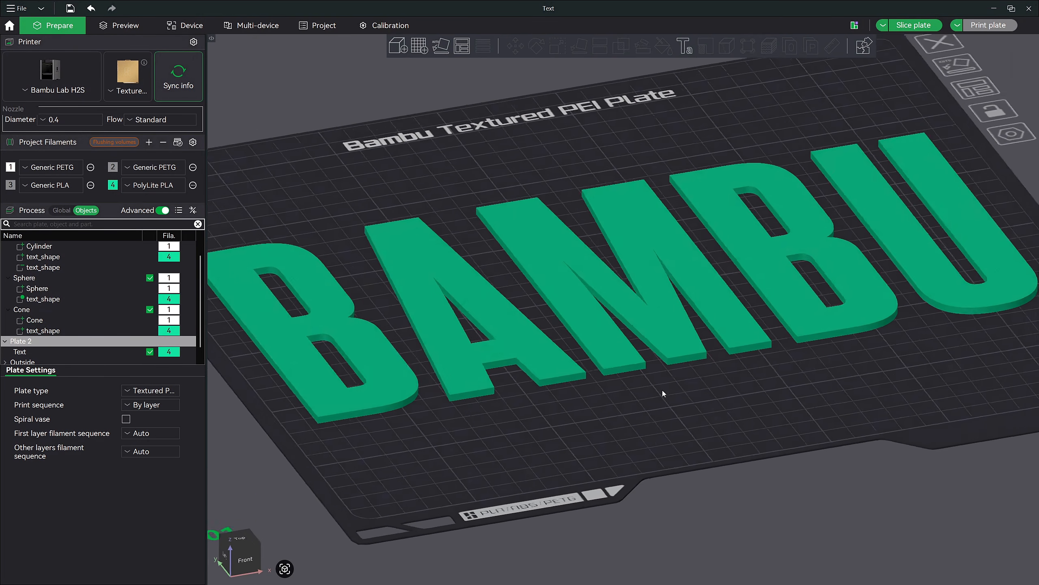
pyautogui.scroll(-10, 410, 369)
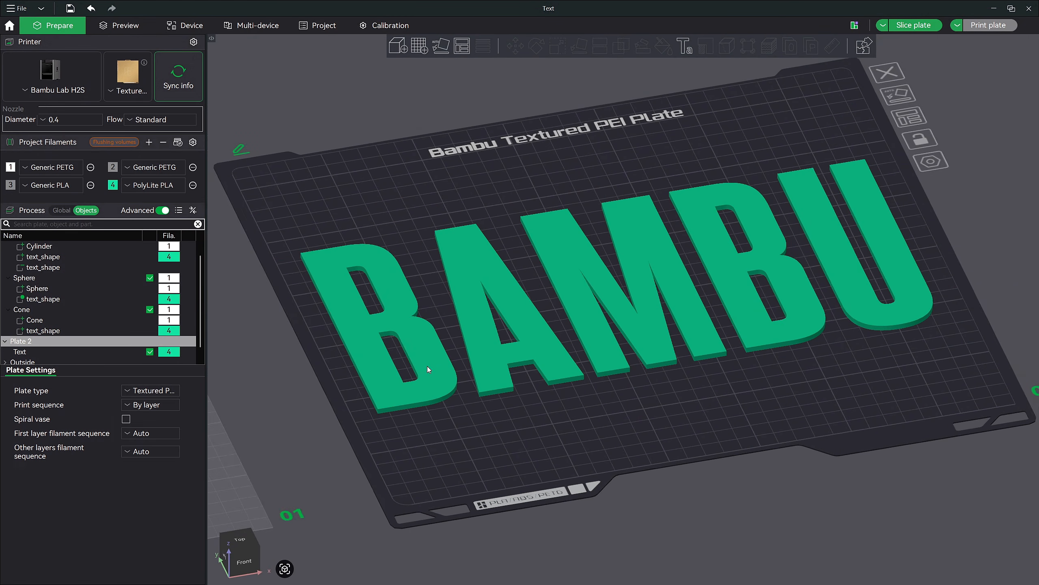
# Step: Reopen the BAMBU text for editing and set its thickness to 80 mm
pyautogui.click(428, 366)
pyautogui.click(684, 47)
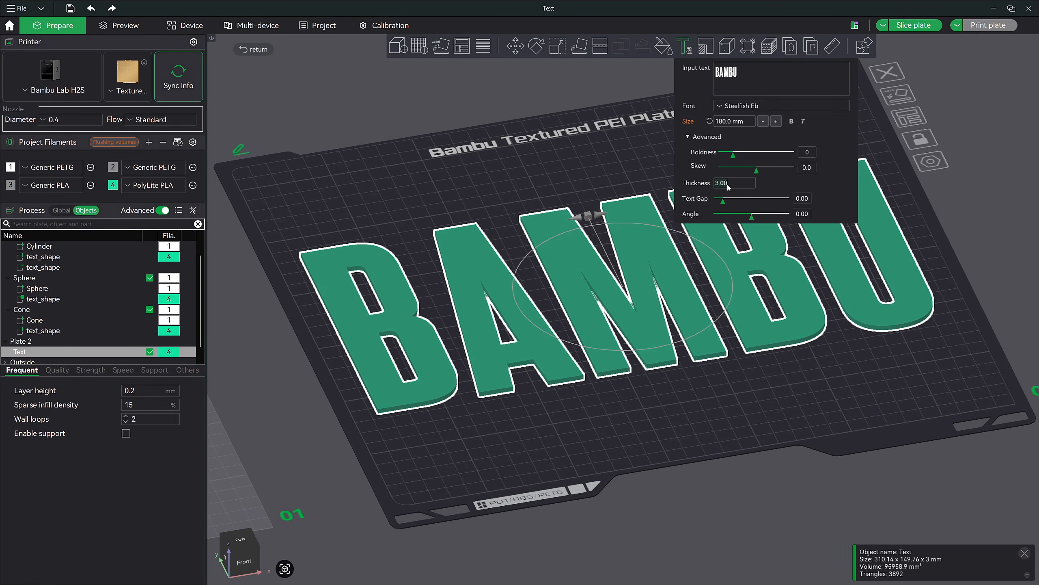
pyautogui.write('80')
pyautogui.moveTo(671, 379)
pyautogui.mouseDown()
pyautogui.moveTo(687, 371)
pyautogui.moveTo(666, 378)
pyautogui.mouseUp()
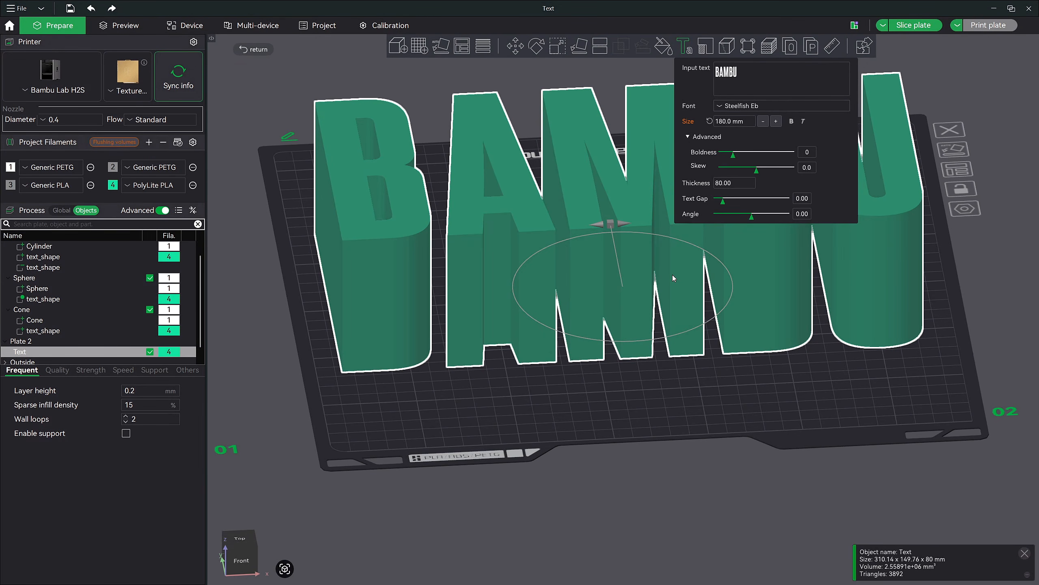
pyautogui.moveTo(866, 337); pyautogui.dragTo(855, 350, button='right')
pyautogui.moveTo(855, 350); pyautogui.dragTo(860, 356)
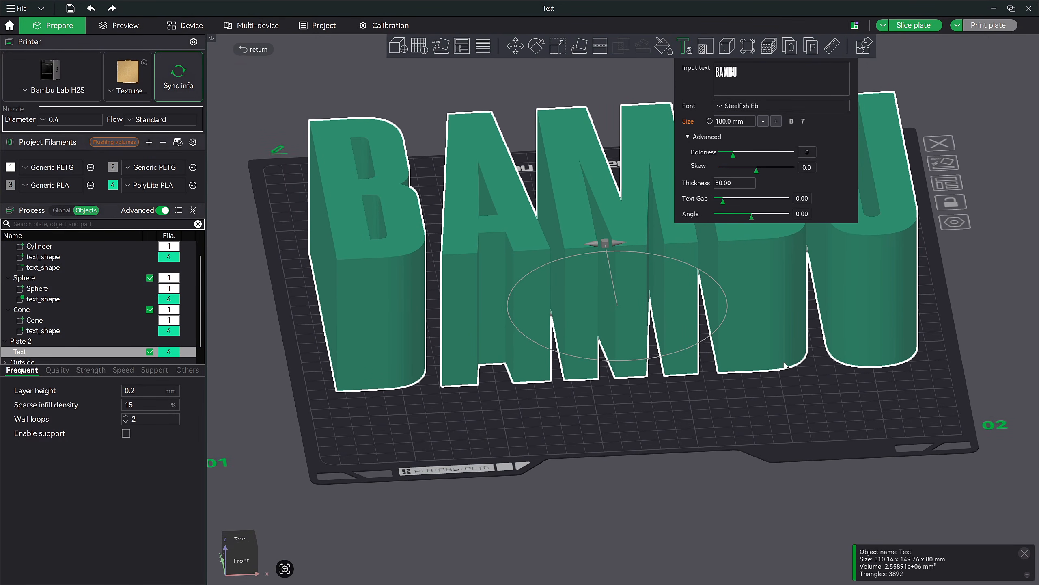
pyautogui.press('1')
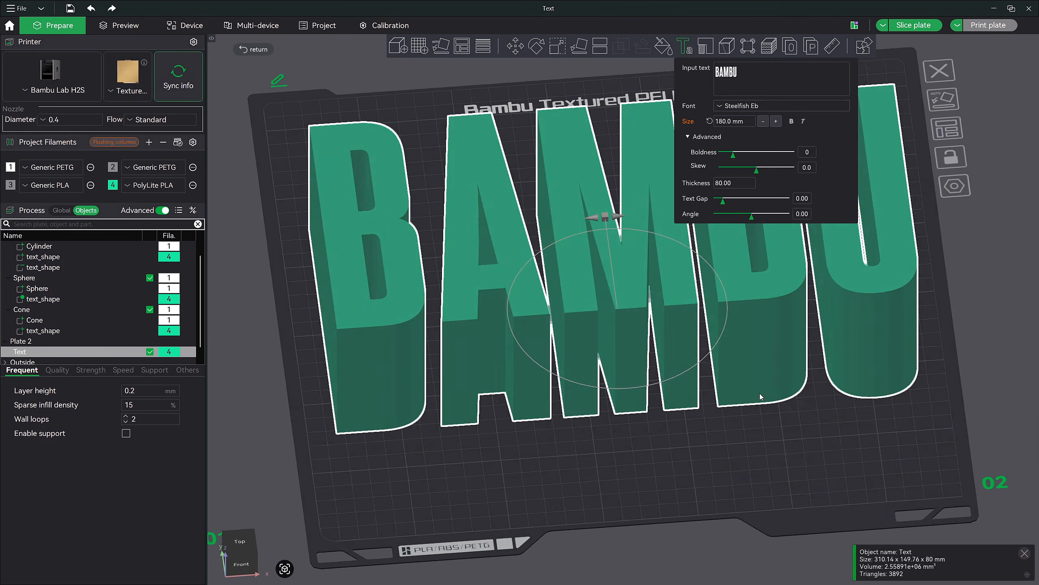